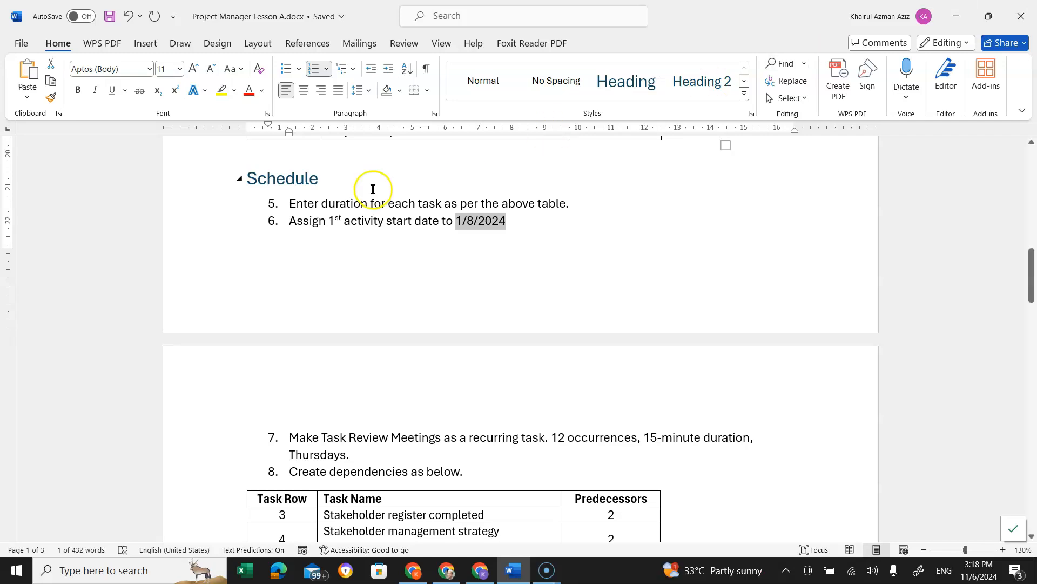
Following the instruction document, switch to ProjectManager and set the Stakeholder identification task's planned start date to 1/8/2024.
{"action": "triple_click", "coordinate": [342, 221]}
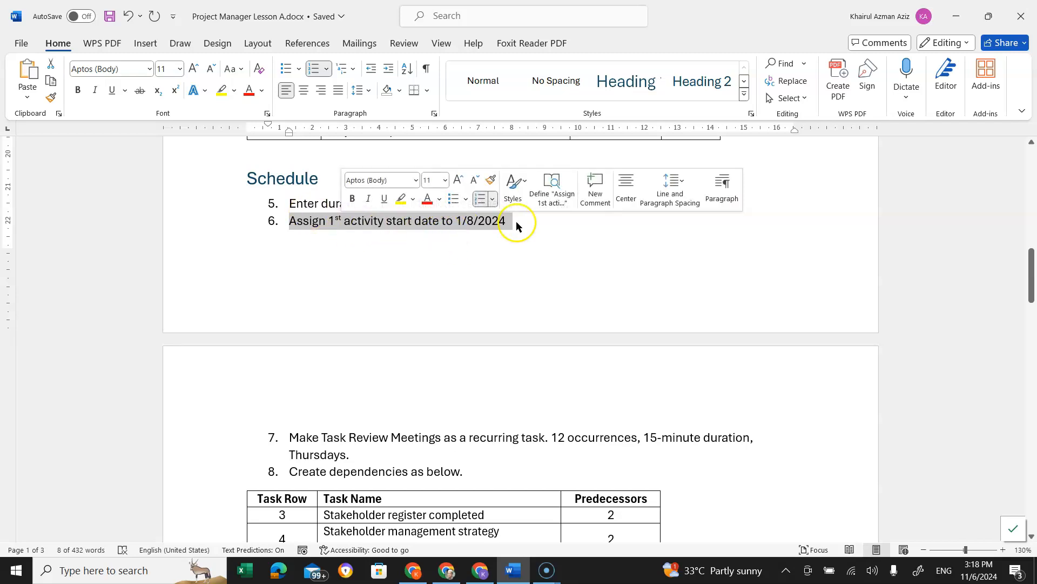
{"action": "left_click", "coordinate": [957, 17]}
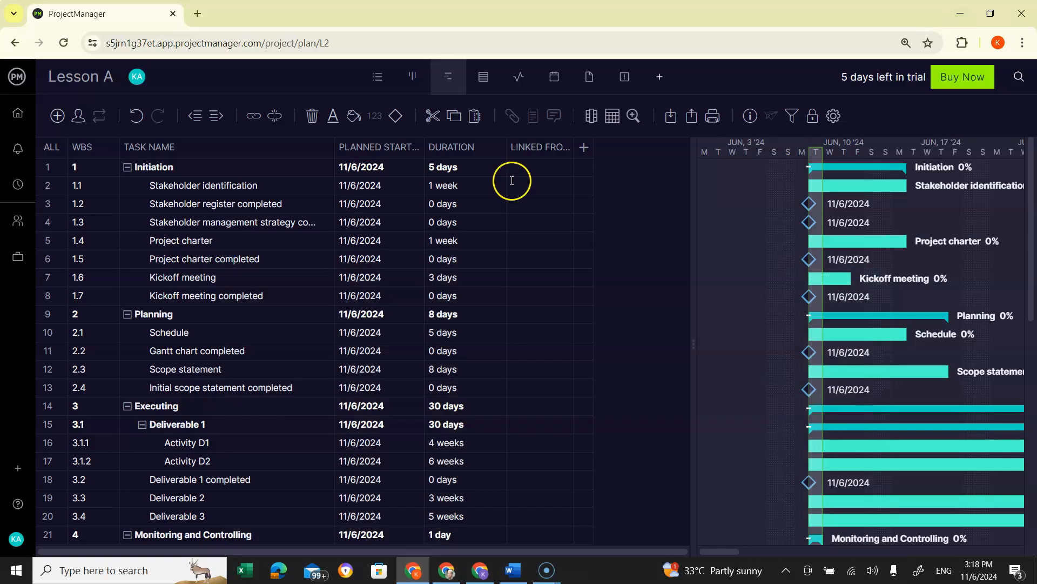
{"action": "left_click", "coordinate": [190, 184]}
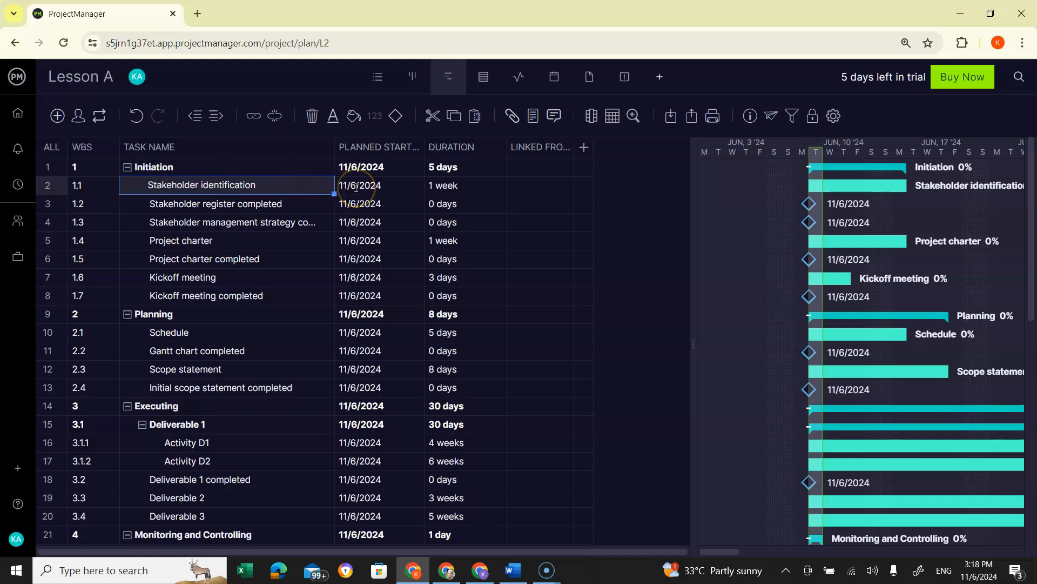
{"action": "double_click", "coordinate": [377, 184]}
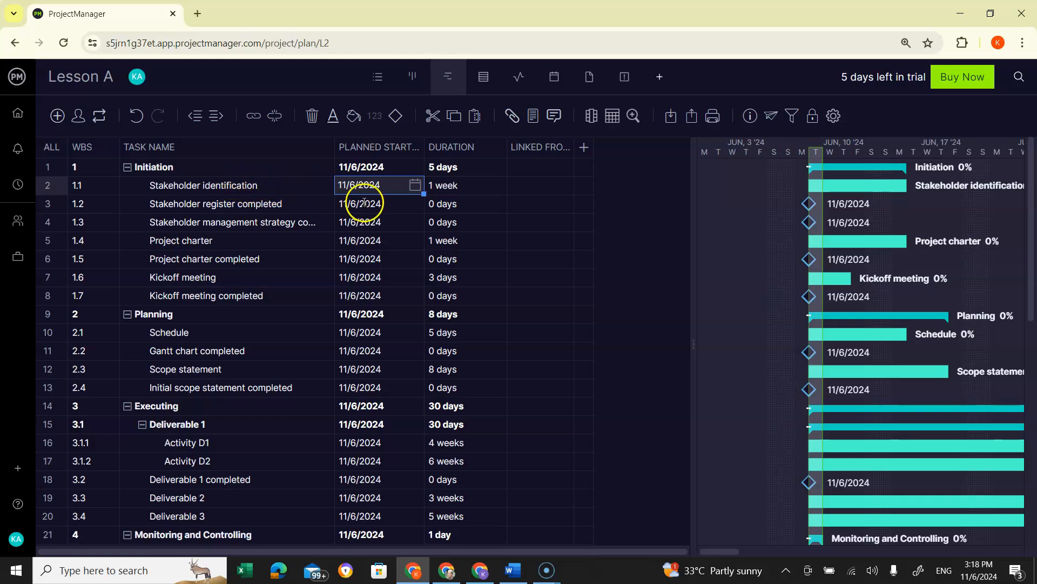
{"action": "left_click", "coordinate": [416, 186]}
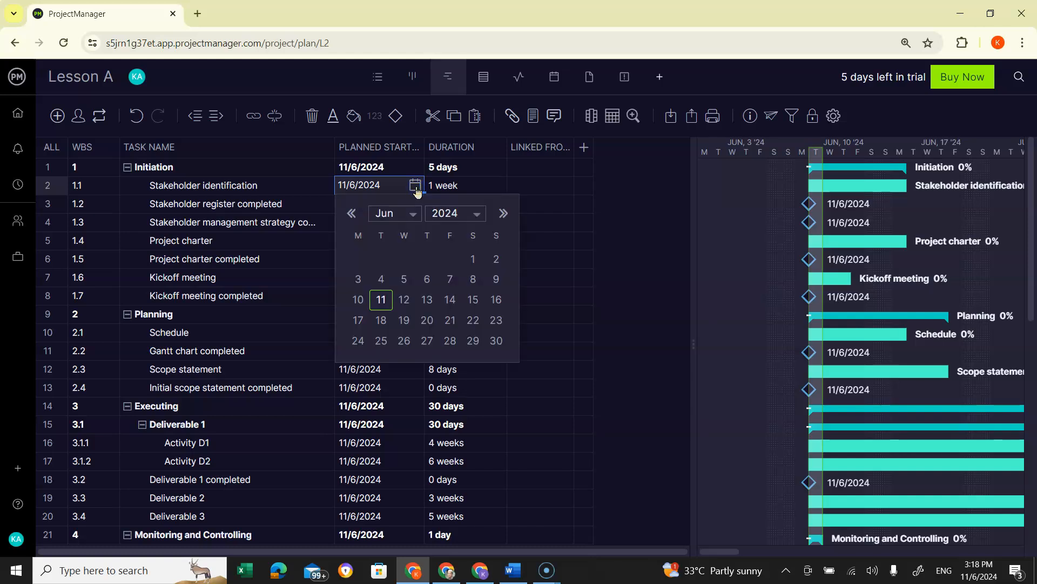
{"action": "left_click", "coordinate": [504, 215]}
{"action": "left_click", "coordinate": [503, 214]}
{"action": "left_click", "coordinate": [428, 262]}
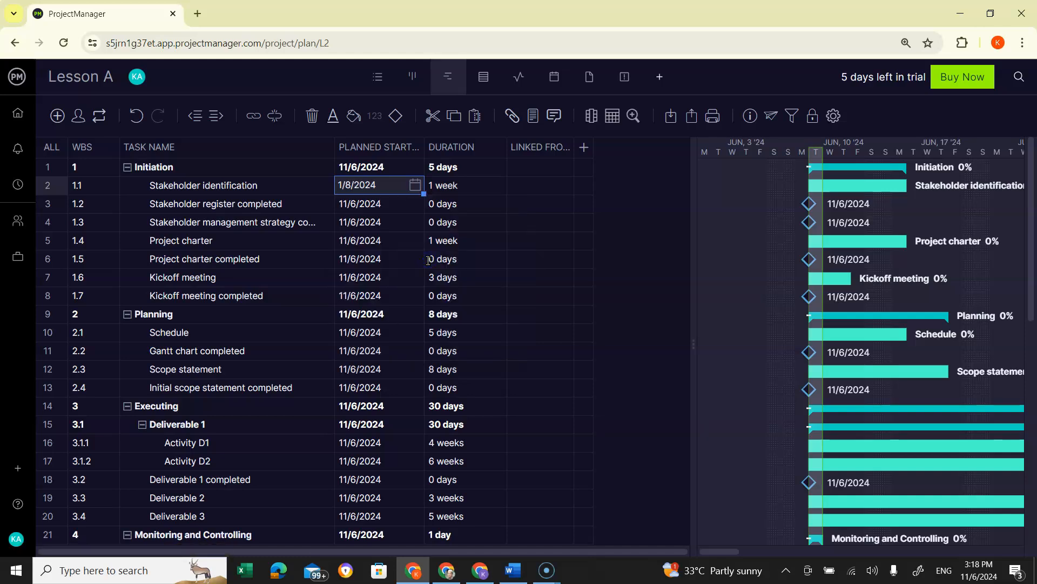
{"action": "left_click", "coordinate": [381, 204]}
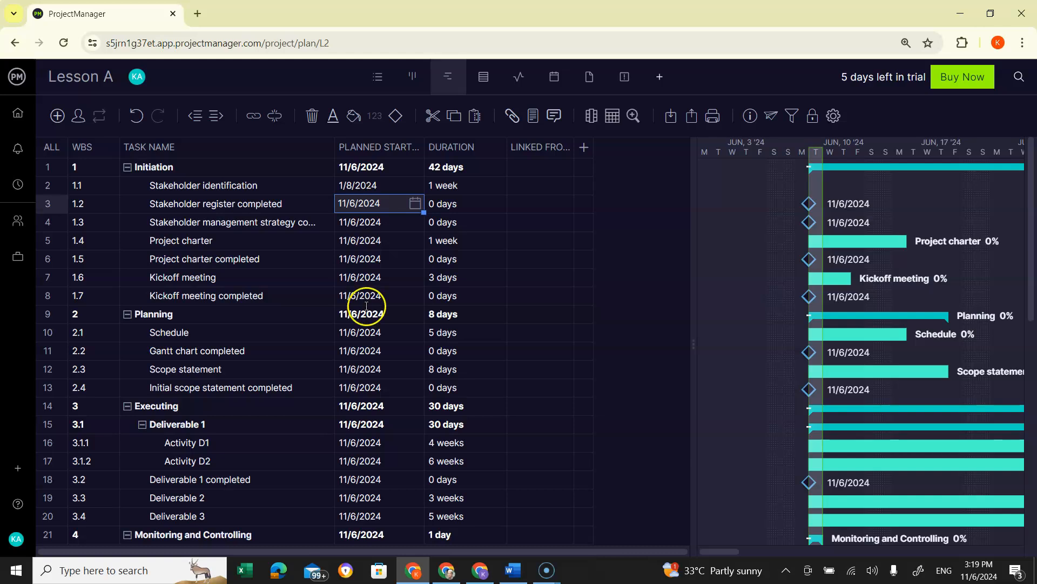
Switch to the Word lesson document and examine instruction 7 for the recurring review meeting's occurrences, duration and weekday, then return to ProjectManager.
{"action": "left_click", "coordinate": [518, 572]}
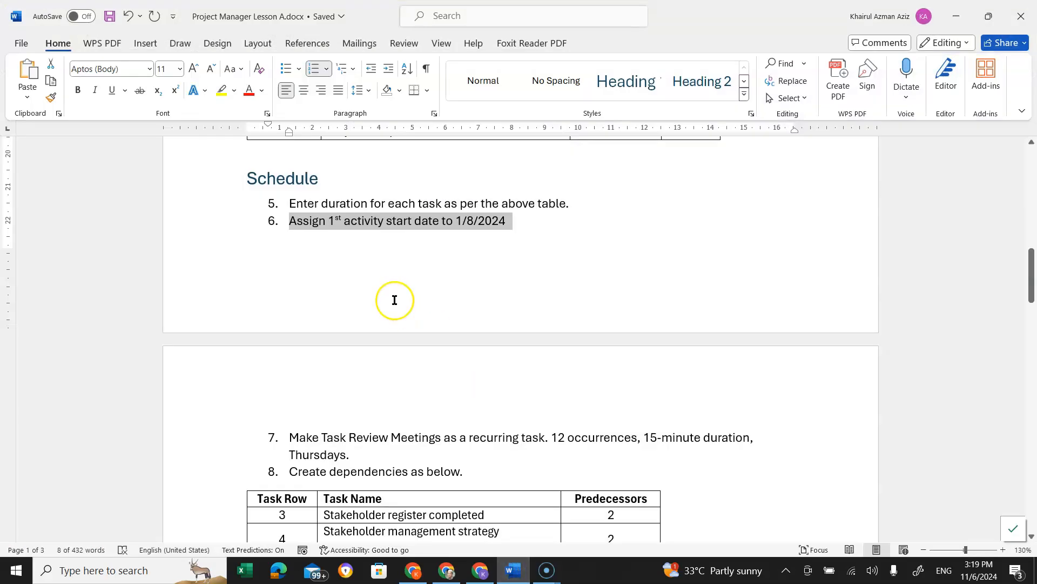
{"action": "scroll", "coordinate": [398, 384], "scroll_direction": "down", "scroll_amount": 3}
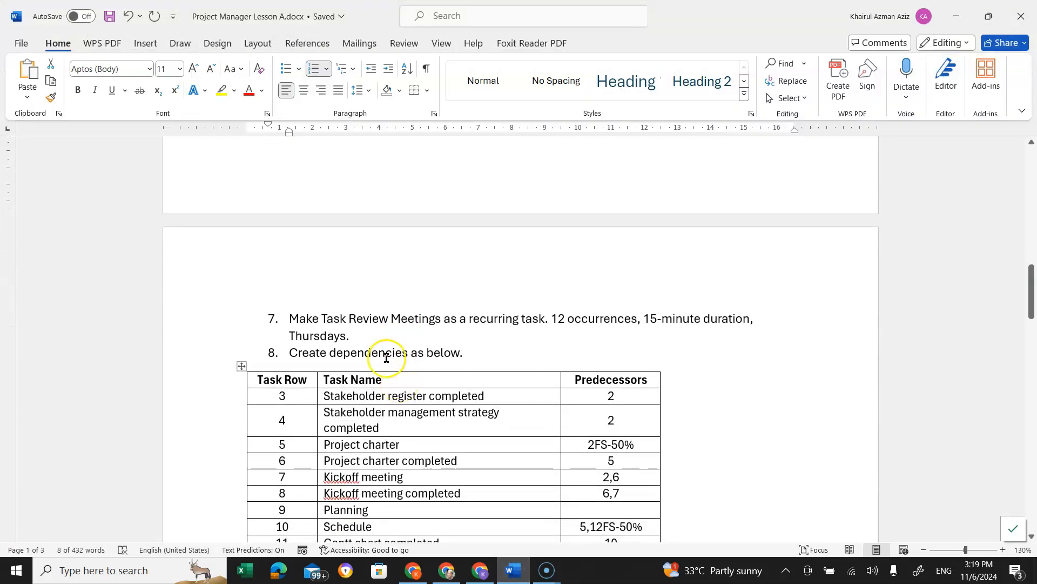
{"action": "scroll", "coordinate": [360, 310], "scroll_direction": "down", "scroll_amount": 1}
{"action": "scroll", "coordinate": [359, 309], "scroll_direction": "up", "scroll_amount": 2}
{"action": "scroll", "coordinate": [297, 340], "scroll_direction": "down", "scroll_amount": 2}
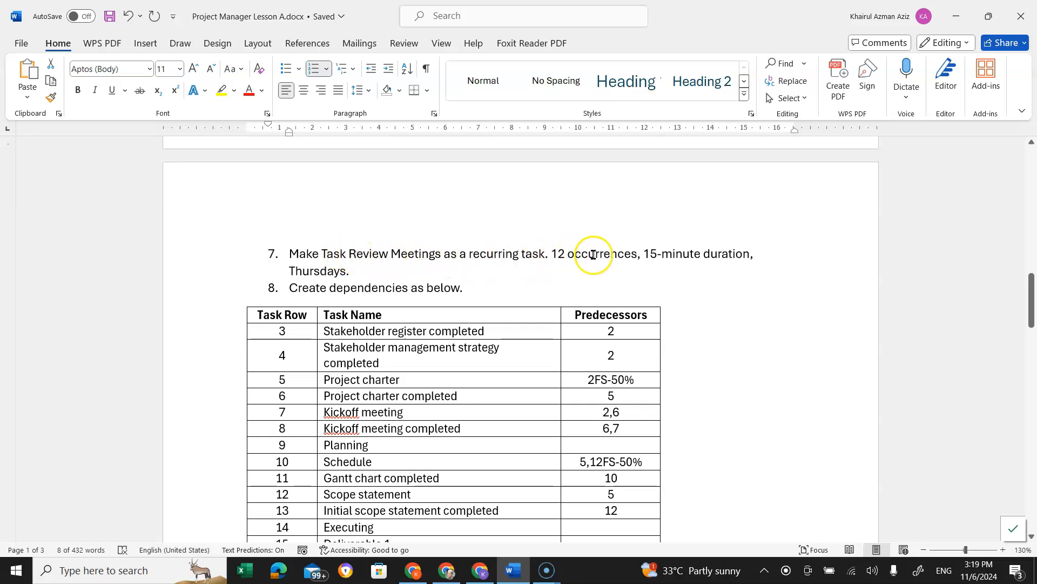
{"action": "left_click_drag", "start_coordinate": [552, 255], "coordinate": [715, 263]}
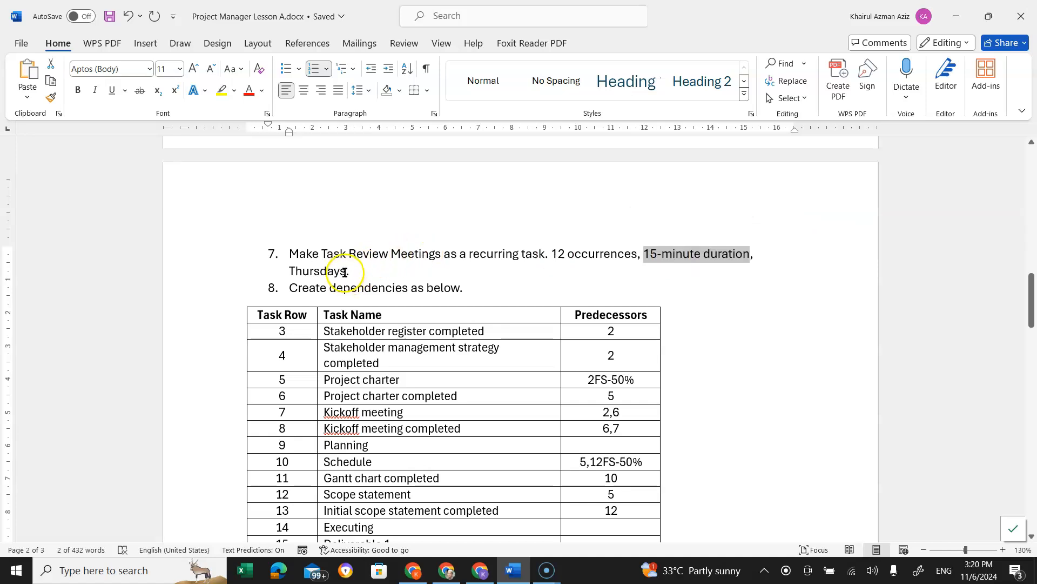
{"action": "left_click_drag", "start_coordinate": [346, 272], "coordinate": [292, 270]}
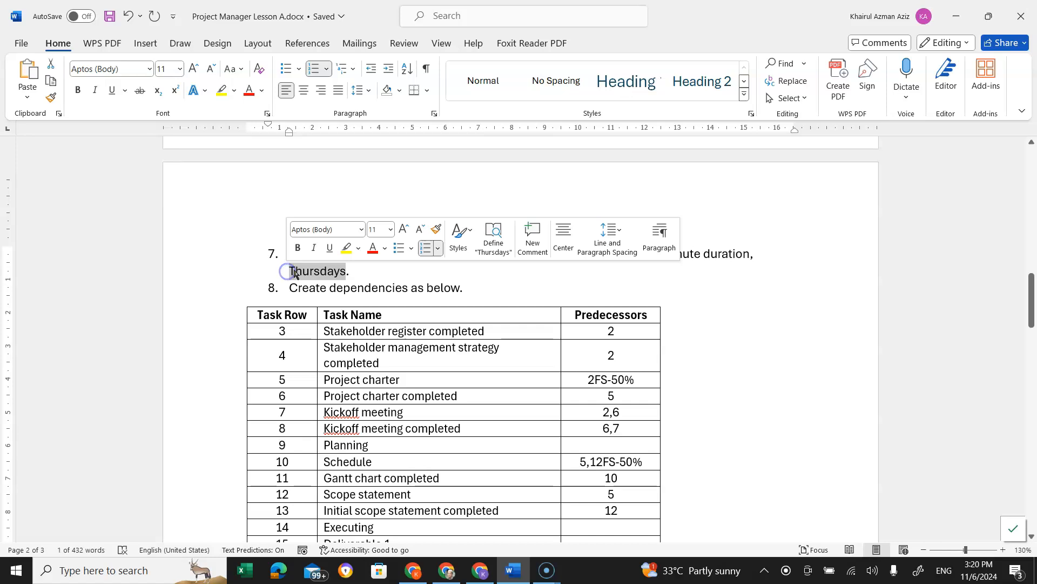
{"action": "left_click", "coordinate": [386, 287]}
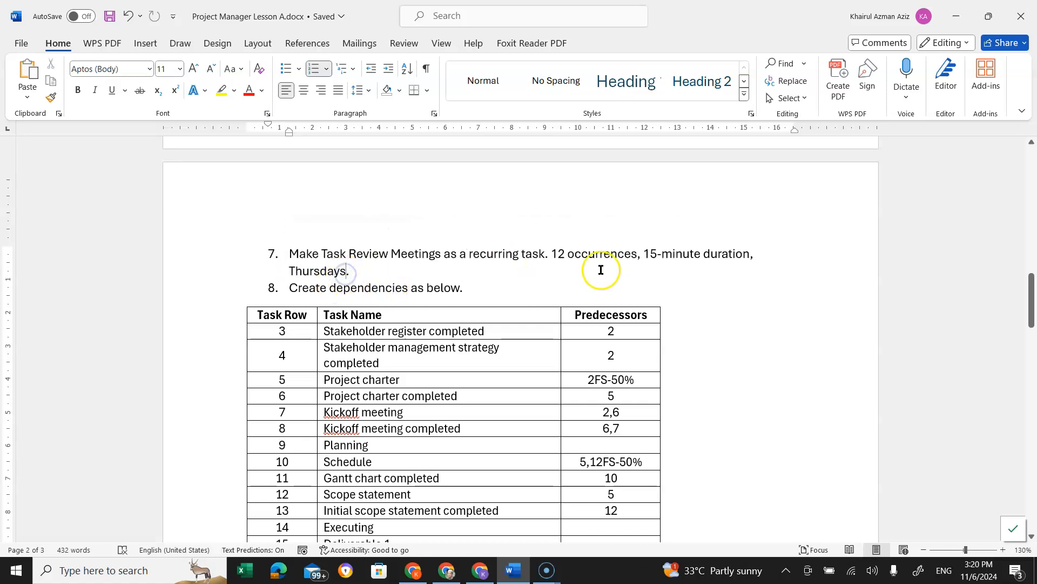
{"action": "double_click", "coordinate": [646, 256]}
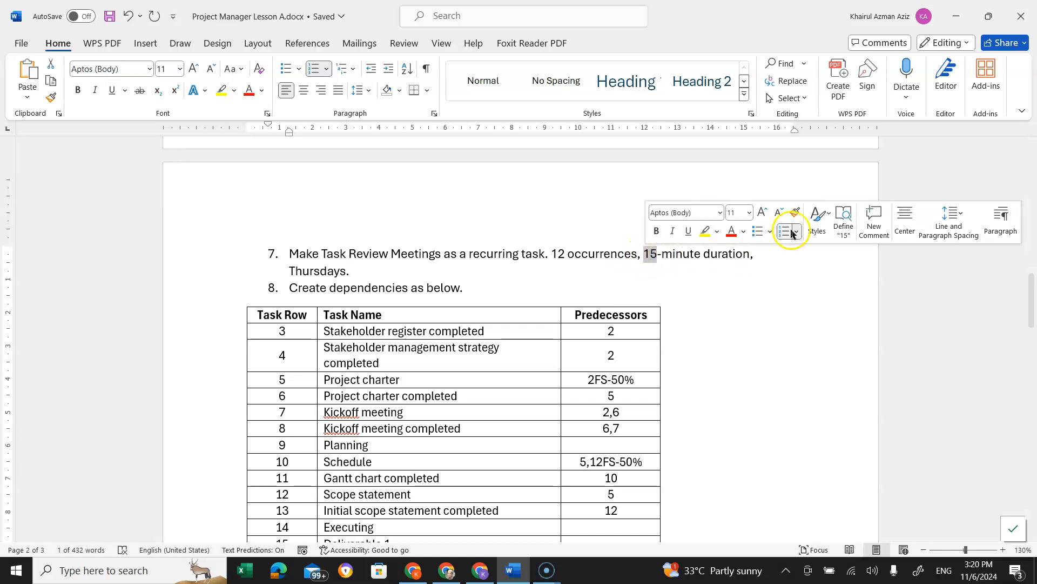
{"action": "left_click", "coordinate": [958, 17]}
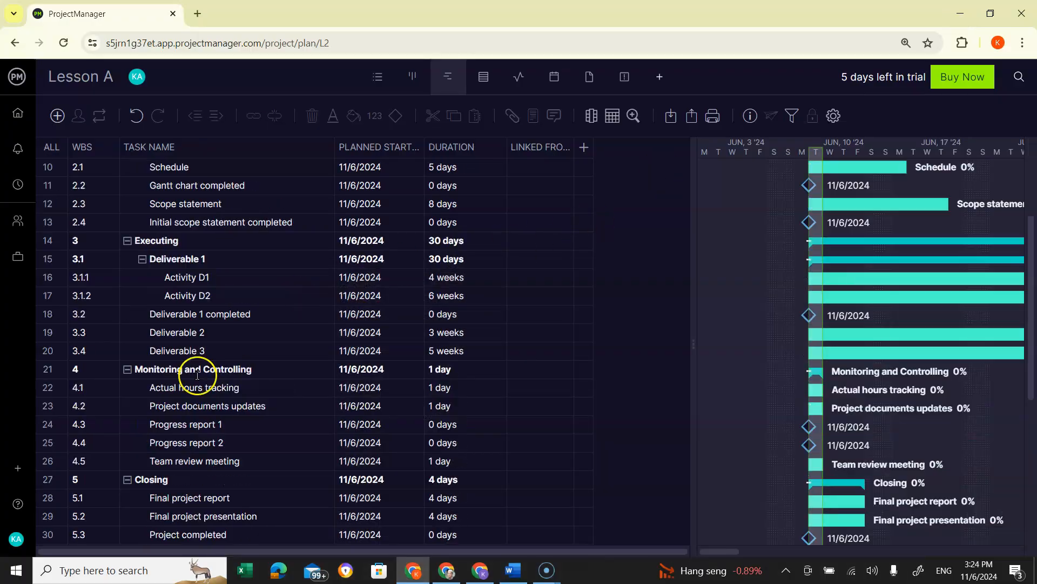
Locate the Team review meeting under Monitoring and Controlling and compare its planned start date with that of Stakeholder identification.
{"action": "scroll", "coordinate": [197, 375], "scroll_direction": "up", "scroll_amount": 3}
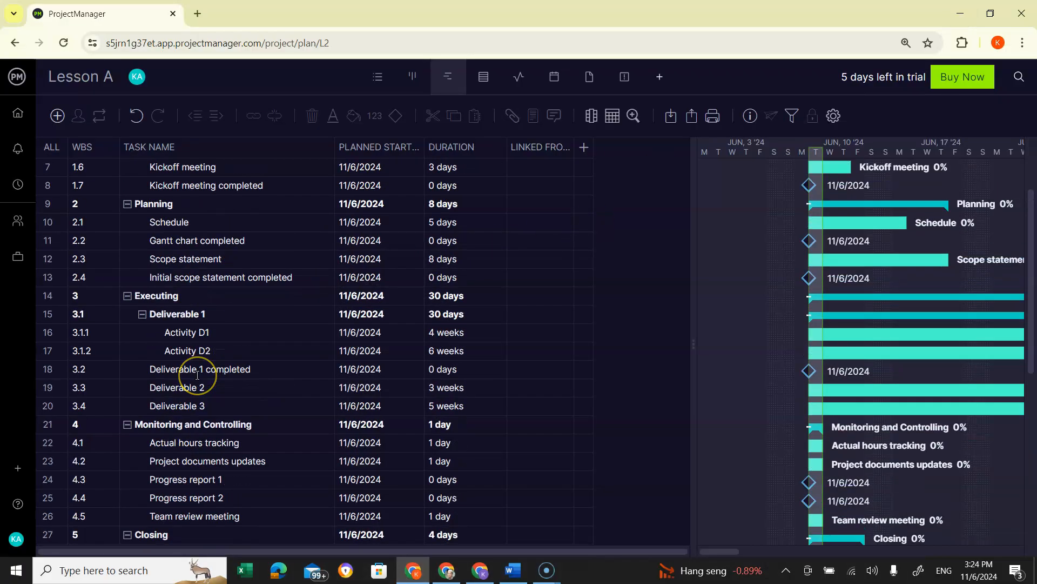
{"action": "scroll", "coordinate": [198, 375], "scroll_direction": "down", "scroll_amount": 3}
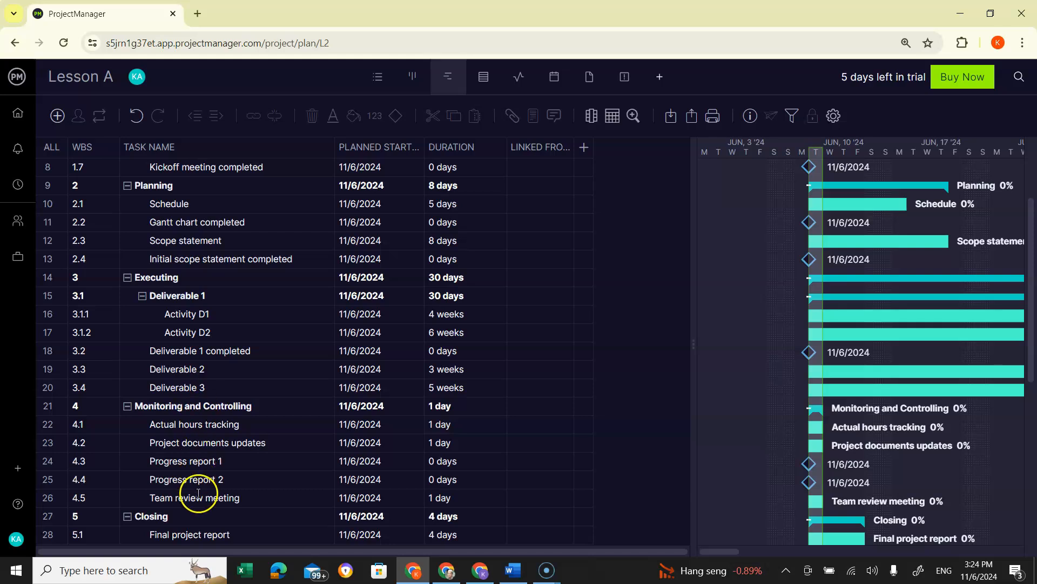
{"action": "scroll", "coordinate": [200, 484], "scroll_direction": "down", "scroll_amount": 2}
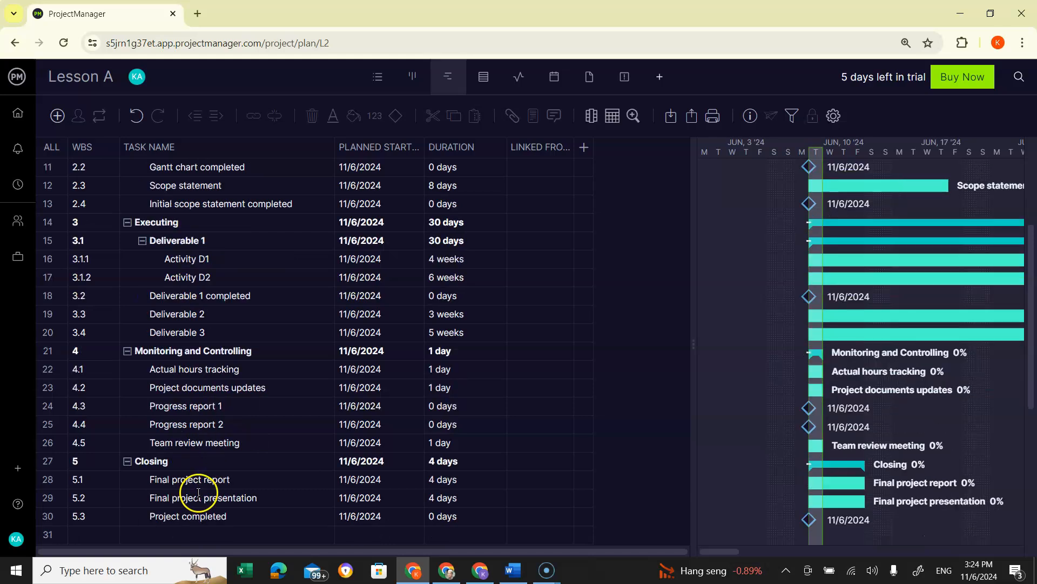
{"action": "left_click", "coordinate": [206, 445]}
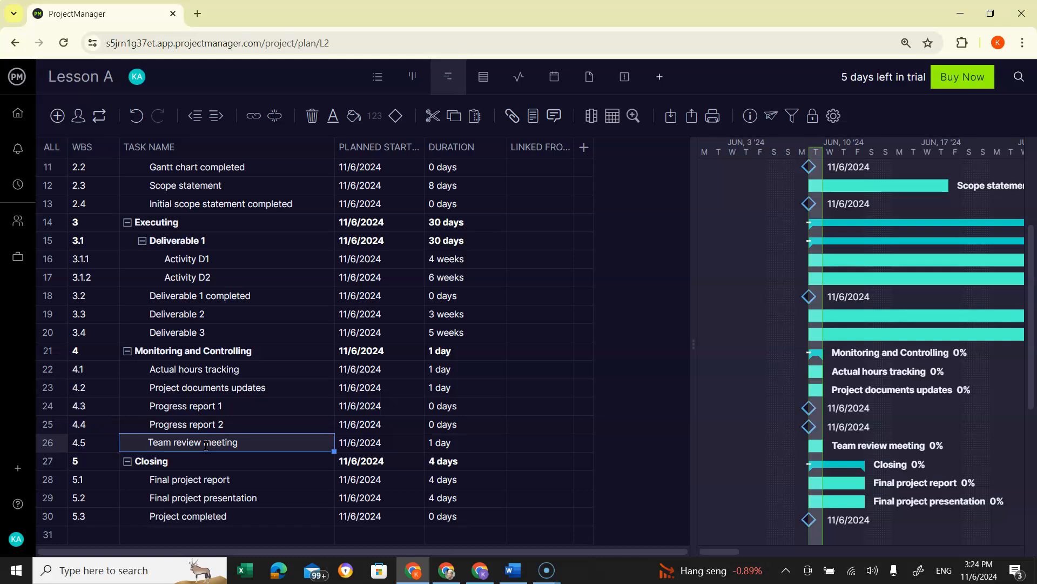
{"action": "scroll", "coordinate": [196, 398], "scroll_direction": "down", "scroll_amount": 3}
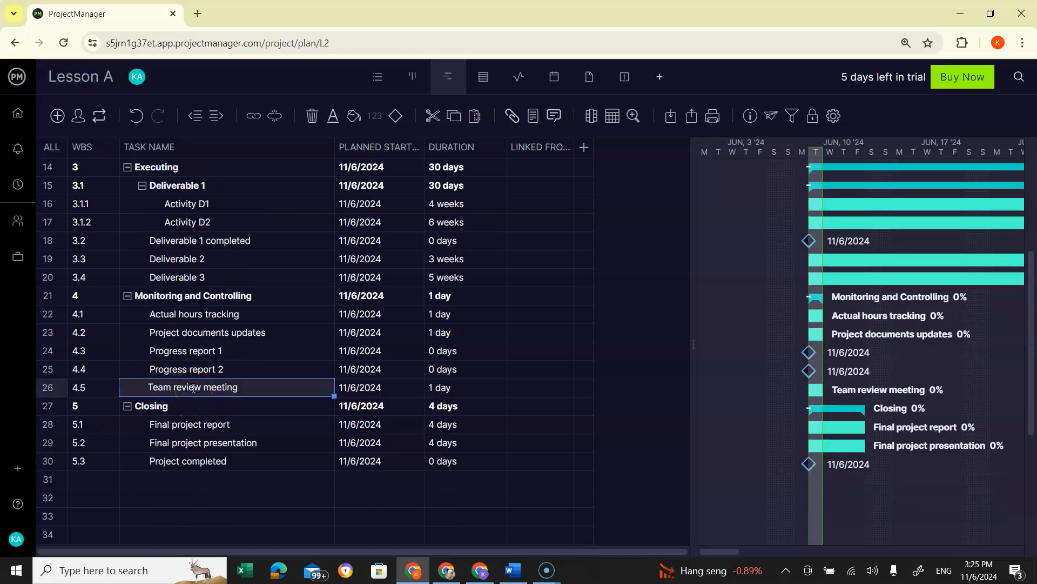
{"action": "left_click", "coordinate": [242, 388]}
{"action": "left_click", "coordinate": [361, 388]}
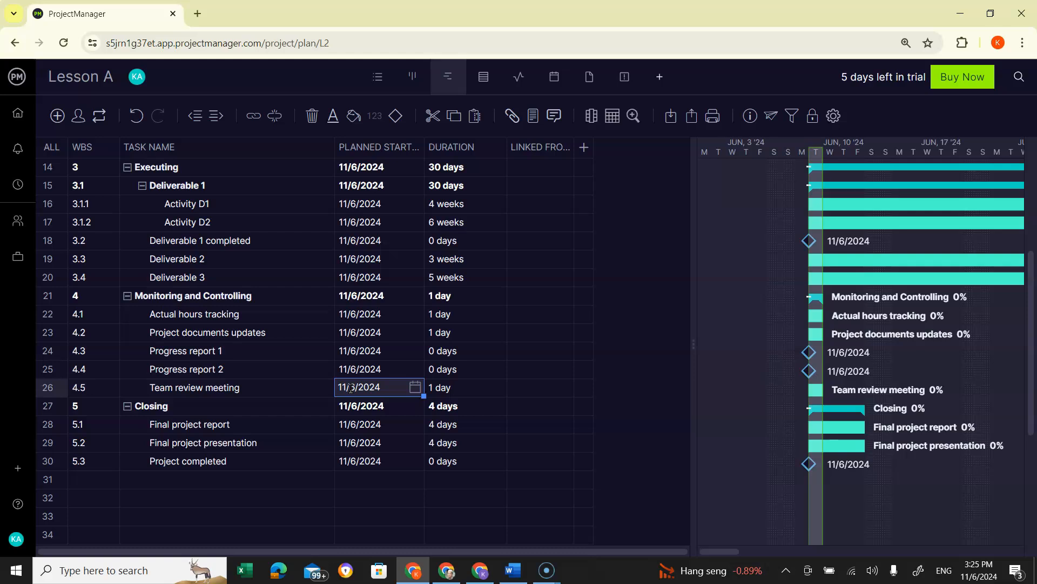
{"action": "scroll", "coordinate": [350, 388], "scroll_direction": "up", "scroll_amount": 1}
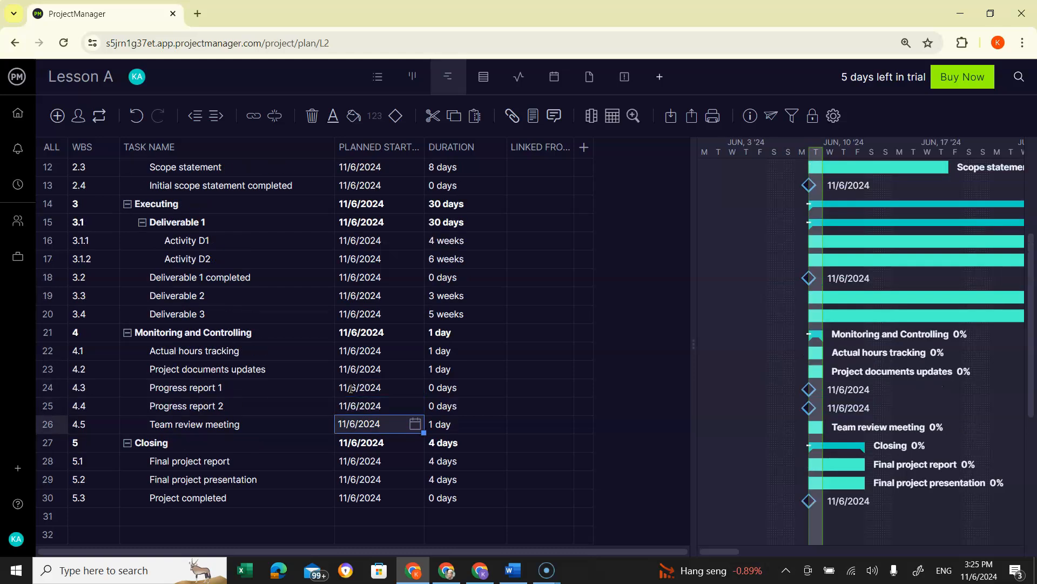
{"action": "scroll", "coordinate": [362, 340], "scroll_direction": "up", "scroll_amount": 3}
{"action": "scroll", "coordinate": [361, 339], "scroll_direction": "up", "scroll_amount": 1}
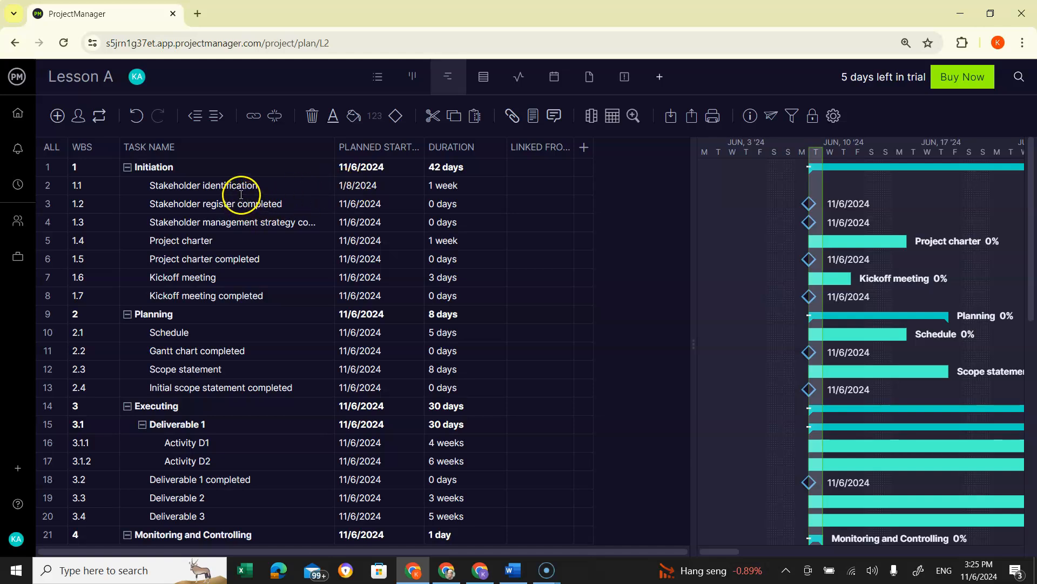
{"action": "scroll", "coordinate": [309, 371], "scroll_direction": "down", "scroll_amount": 3}
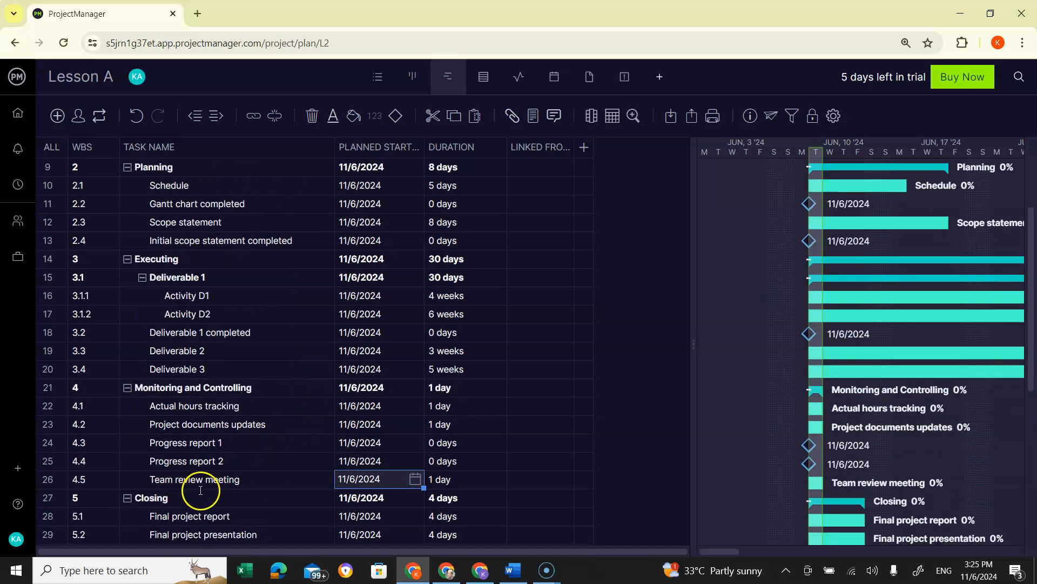
Set the Team review meeting's planned start date to 8/8/2024 and apply the change to only this task.
{"action": "left_click", "coordinate": [415, 480]}
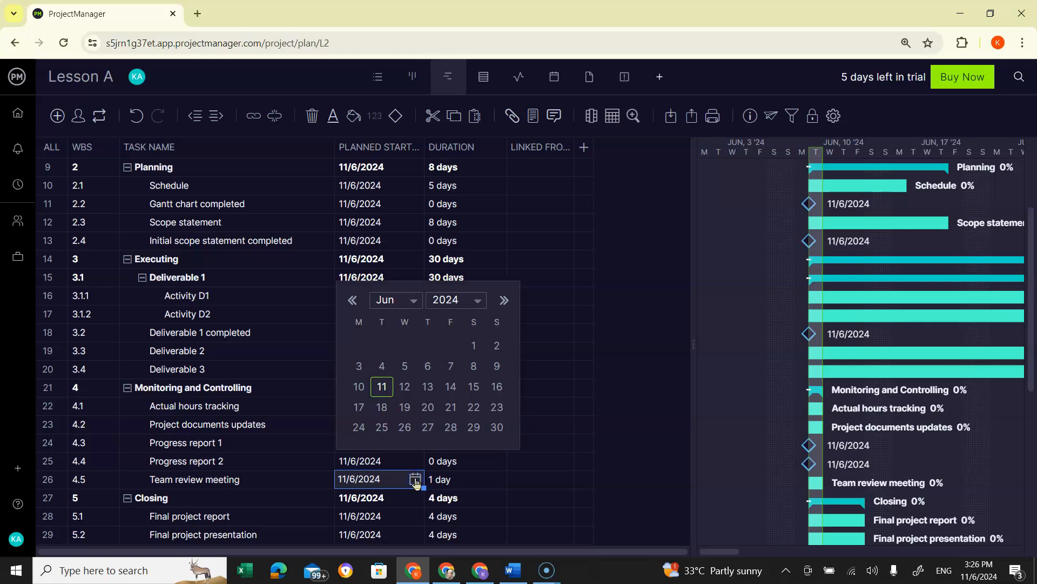
{"action": "left_click", "coordinate": [504, 300]}
{"action": "left_click", "coordinate": [504, 300]}
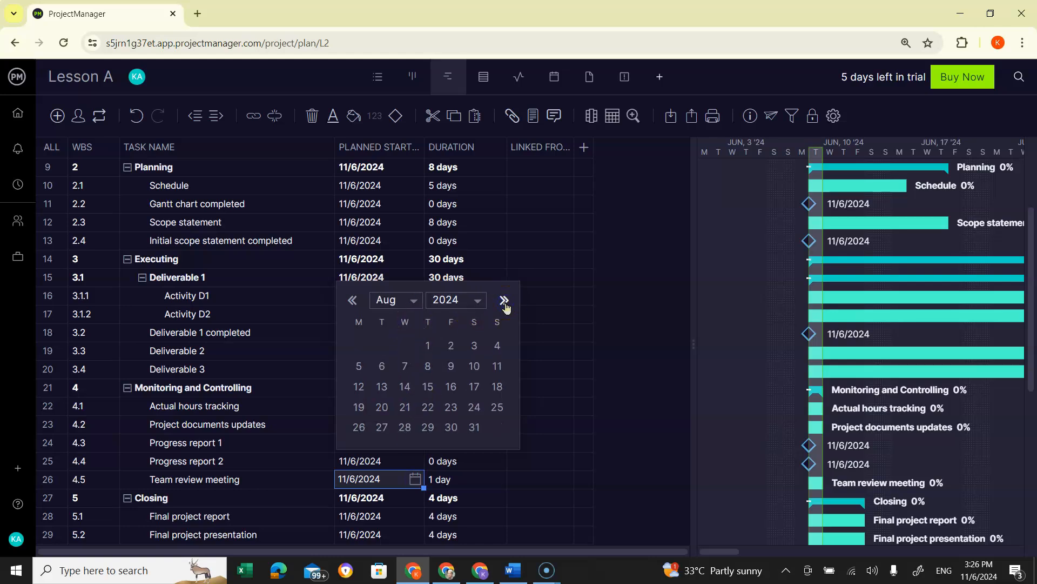
{"action": "left_click", "coordinate": [429, 363]}
{"action": "left_click", "coordinate": [429, 368]}
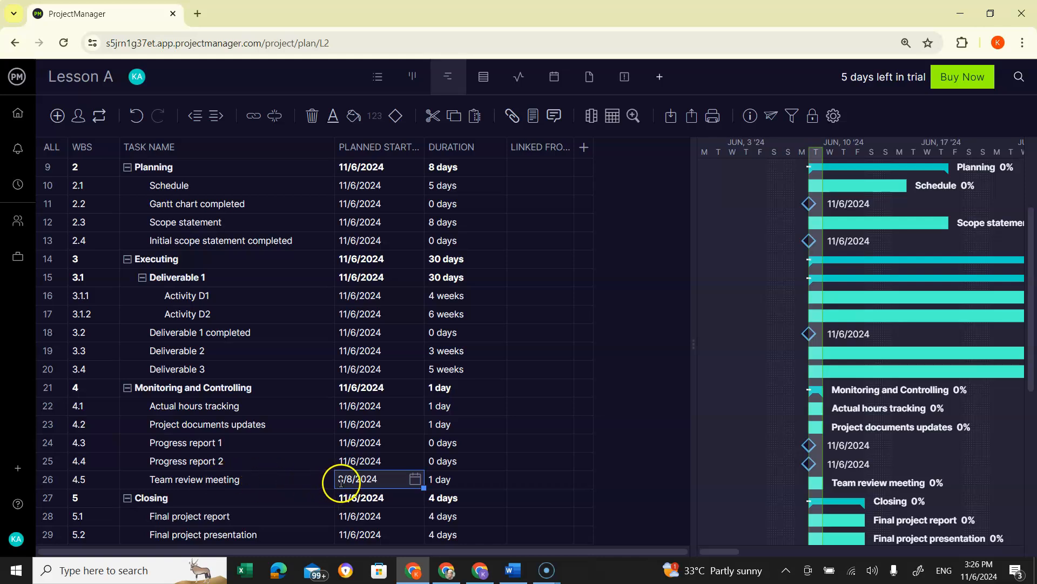
{"action": "left_click", "coordinate": [195, 481]}
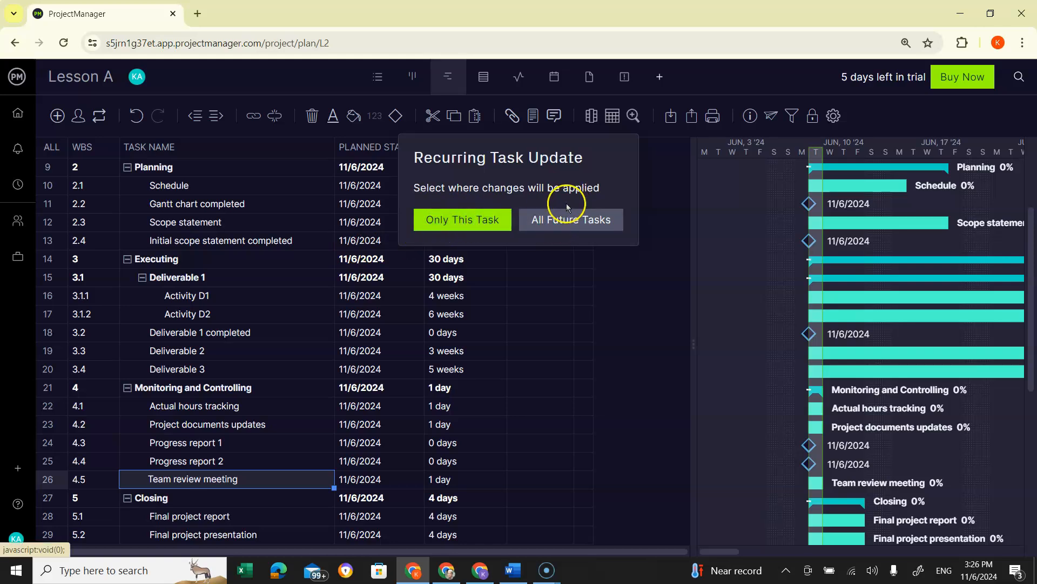
{"action": "left_click", "coordinate": [478, 221]}
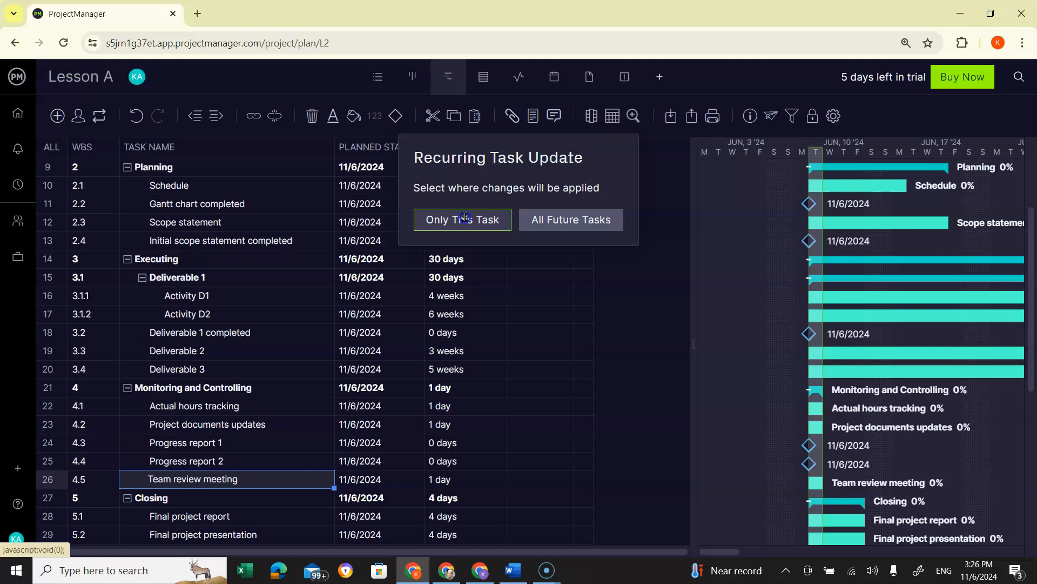
Open the recurrence settings of the Team review meeting and make it repeat every 1 week on Thursday.
{"action": "scroll", "coordinate": [214, 440], "scroll_direction": "down", "scroll_amount": 3}
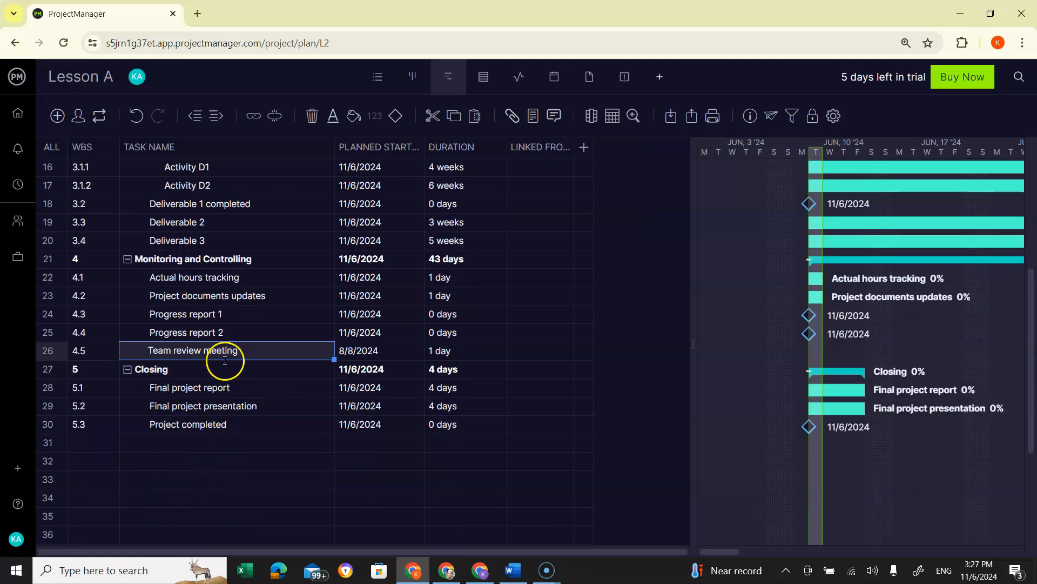
{"action": "scroll", "coordinate": [225, 357], "scroll_direction": "up", "scroll_amount": 3}
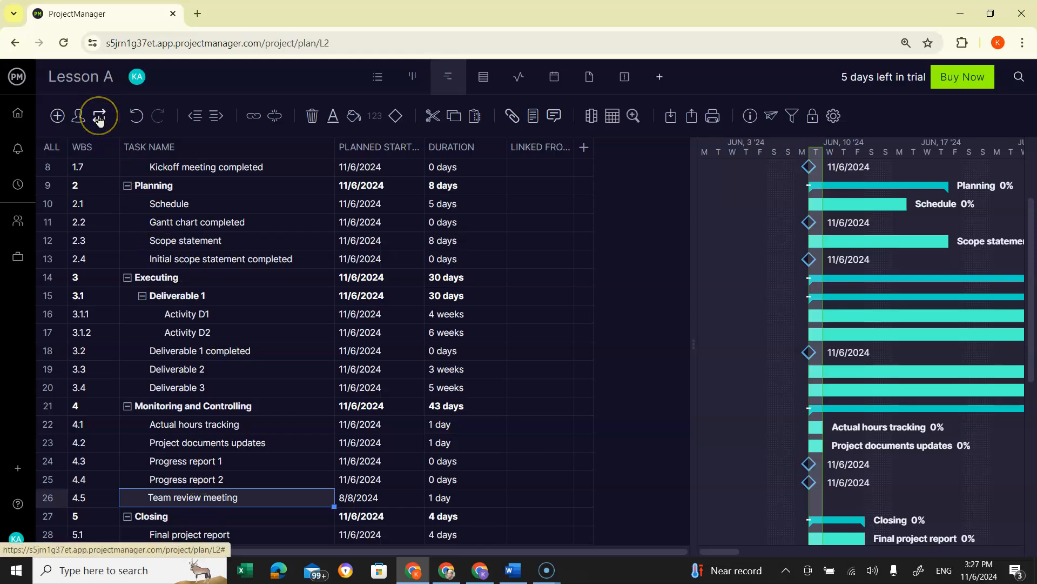
{"action": "left_click", "coordinate": [99, 118]}
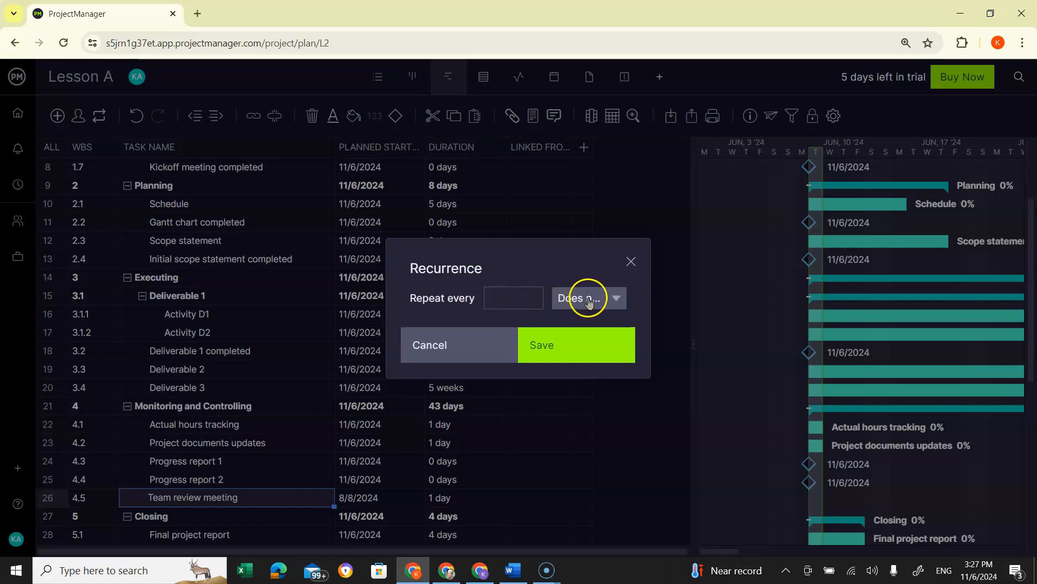
{"action": "left_click", "coordinate": [617, 300]}
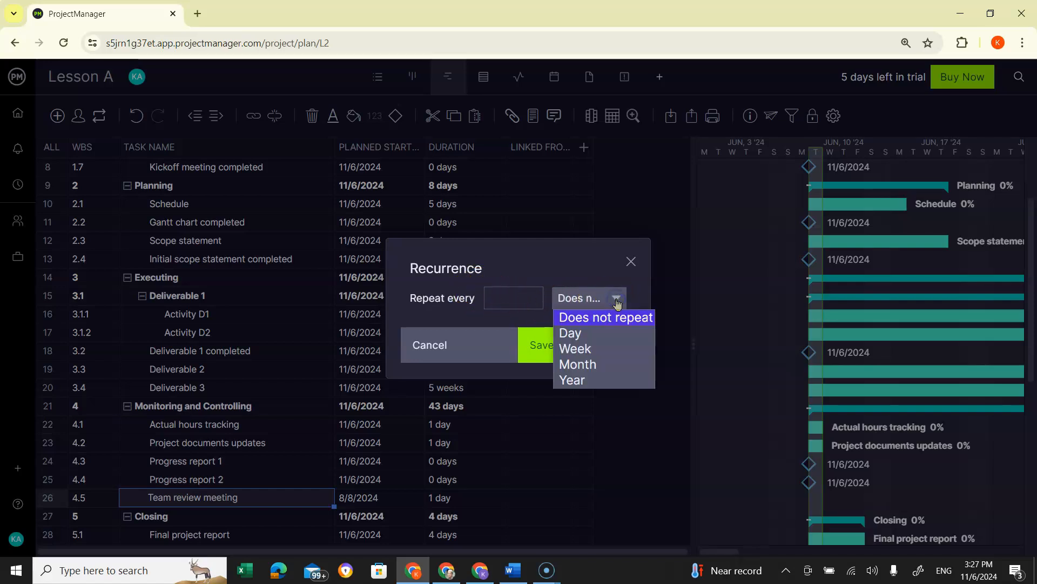
{"action": "left_click", "coordinate": [596, 349]}
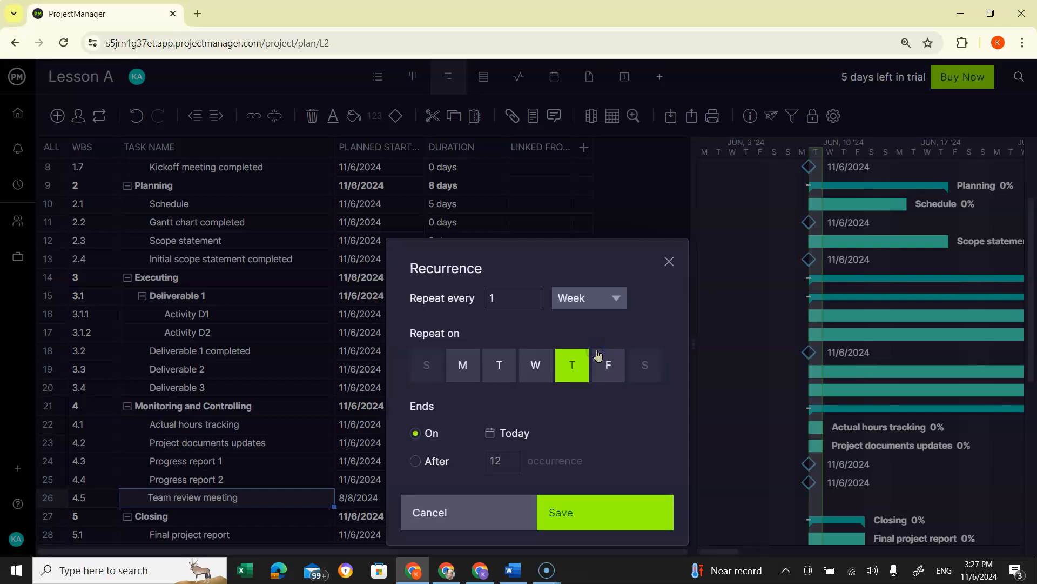
{"action": "left_click", "coordinate": [497, 300]}
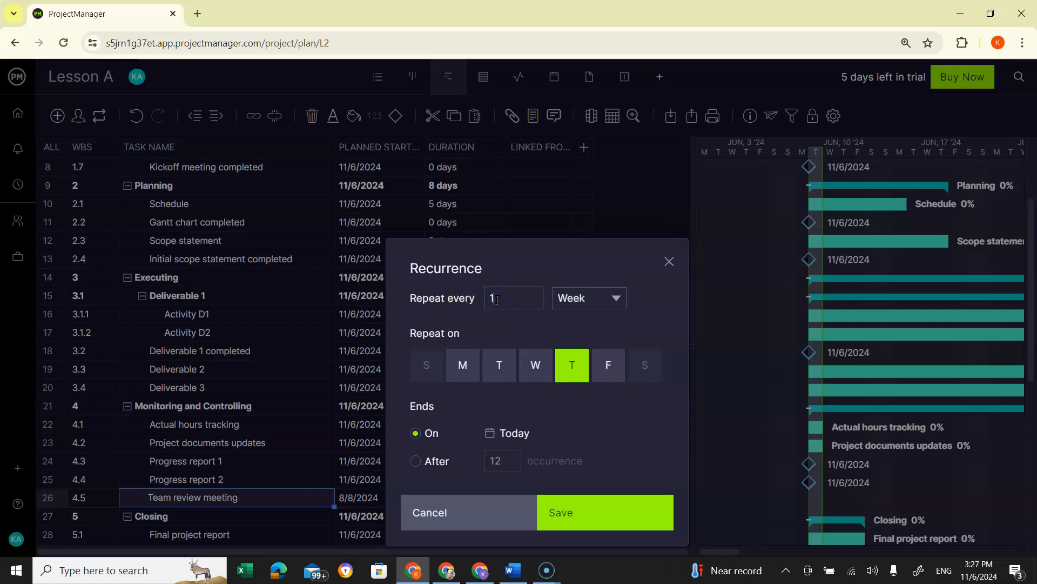
{"action": "left_click", "coordinate": [562, 302]}
{"action": "left_click", "coordinate": [574, 371]}
{"action": "left_click", "coordinate": [574, 371]}
End the Team review meeting's recurrence after 12 occurrences and save it.
{"action": "left_click", "coordinate": [415, 462]}
{"action": "left_click", "coordinate": [415, 461]}
{"action": "left_click", "coordinate": [503, 462]}
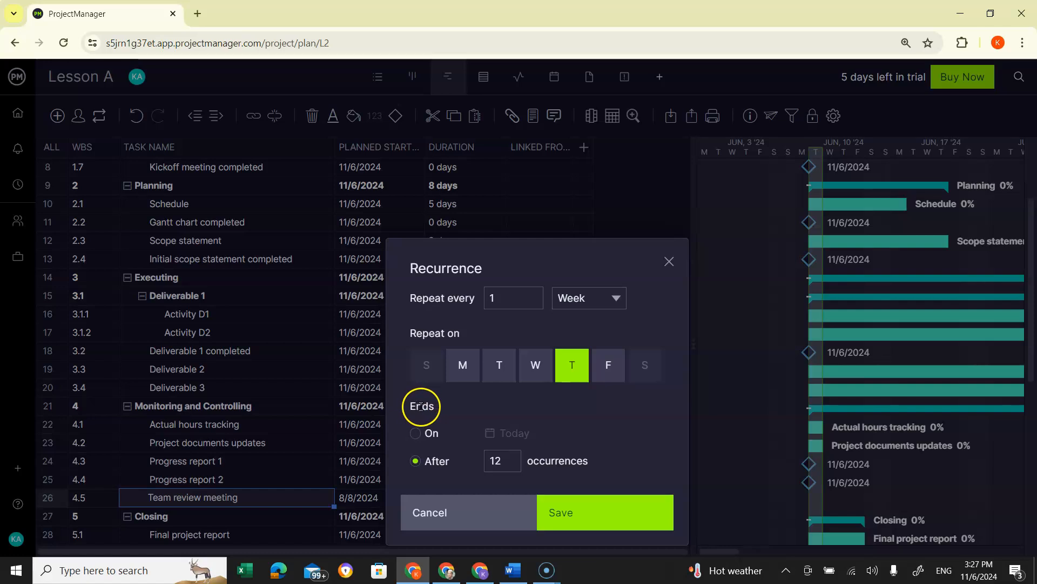
{"action": "left_click", "coordinate": [567, 513]}
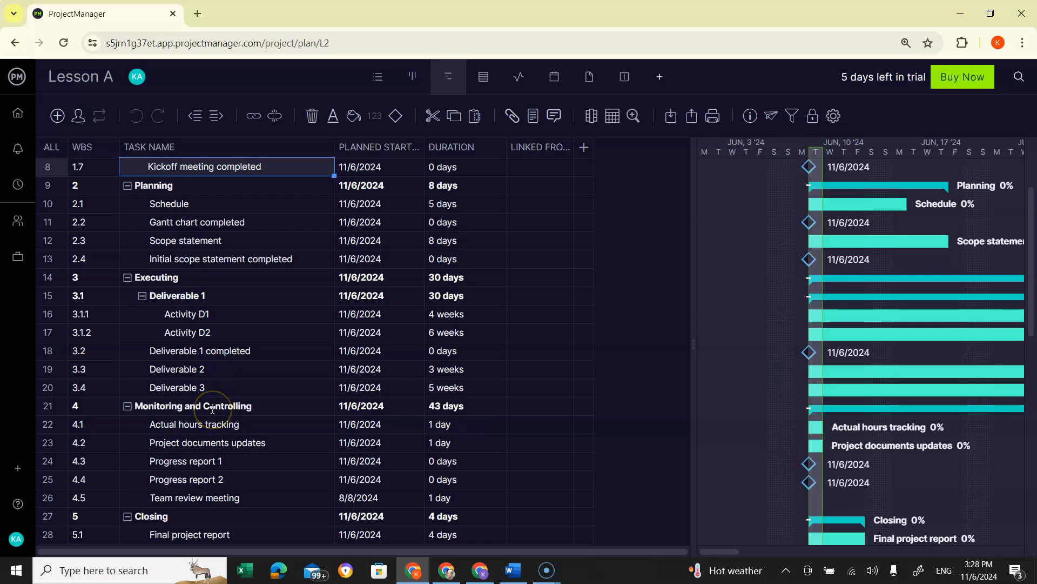
Examine the repeated Team review meeting tasks listed below the Closing phase and compare them with the original meeting.
{"action": "scroll", "coordinate": [212, 409], "scroll_direction": "down", "scroll_amount": 2}
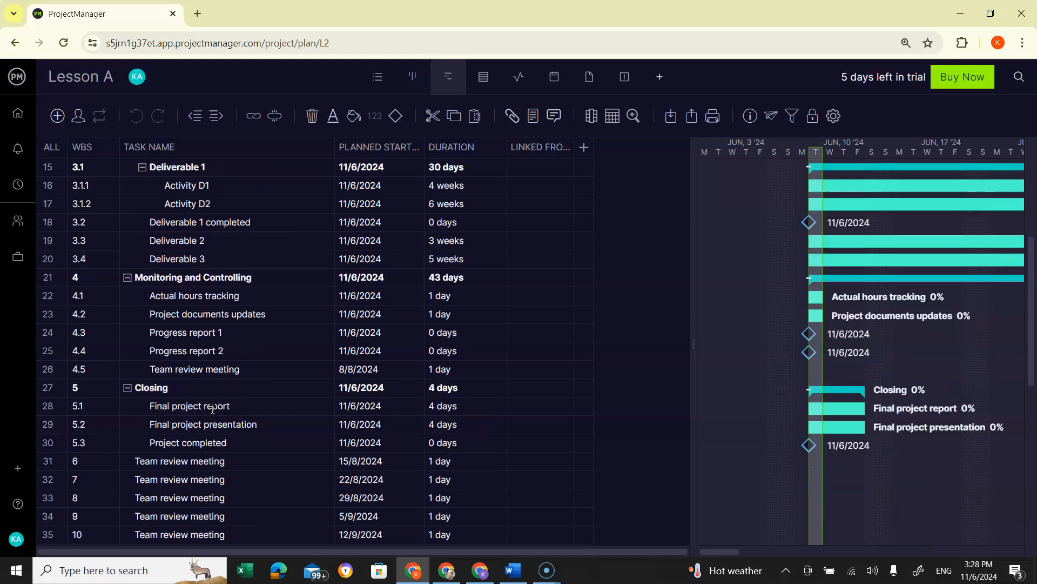
{"action": "scroll", "coordinate": [208, 463], "scroll_direction": "down", "scroll_amount": 2}
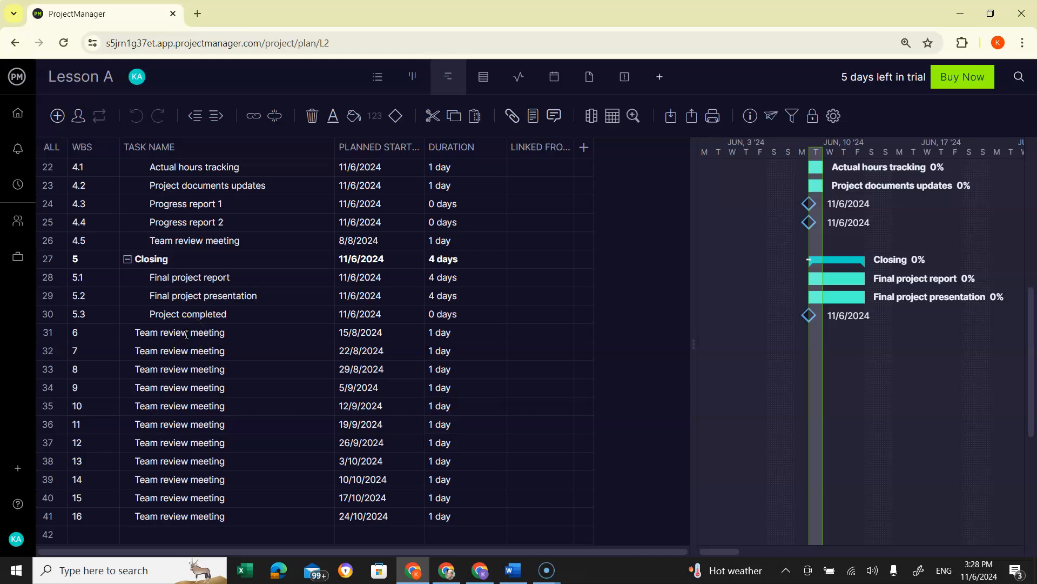
{"action": "left_click", "coordinate": [187, 334]}
{"action": "left_click", "coordinate": [197, 244]}
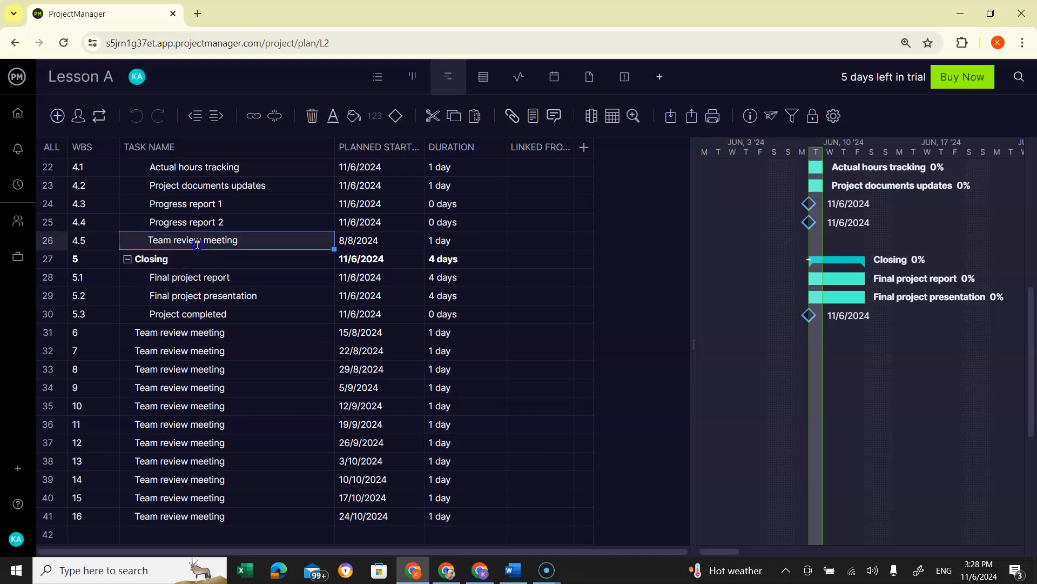
{"action": "left_click", "coordinate": [180, 332]}
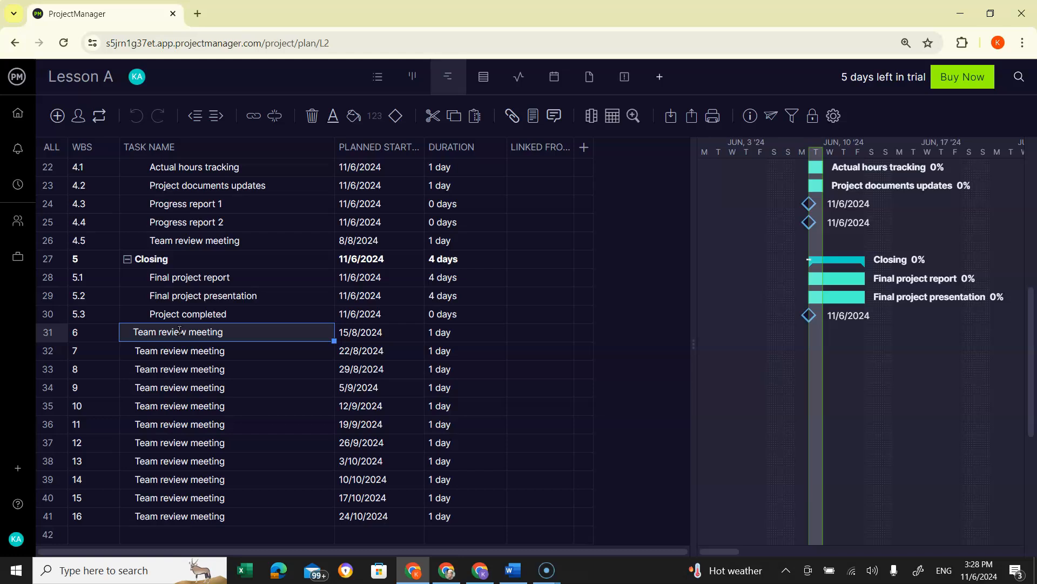
{"action": "key", "text": "Down"}
{"action": "key", "text": "Down"}
{"action": "key", "text": "Down"}
{"action": "key", "text": "Down"}
{"action": "key", "text": "Down"}
{"action": "key", "text": "Down"}
{"action": "key", "text": "Down"}
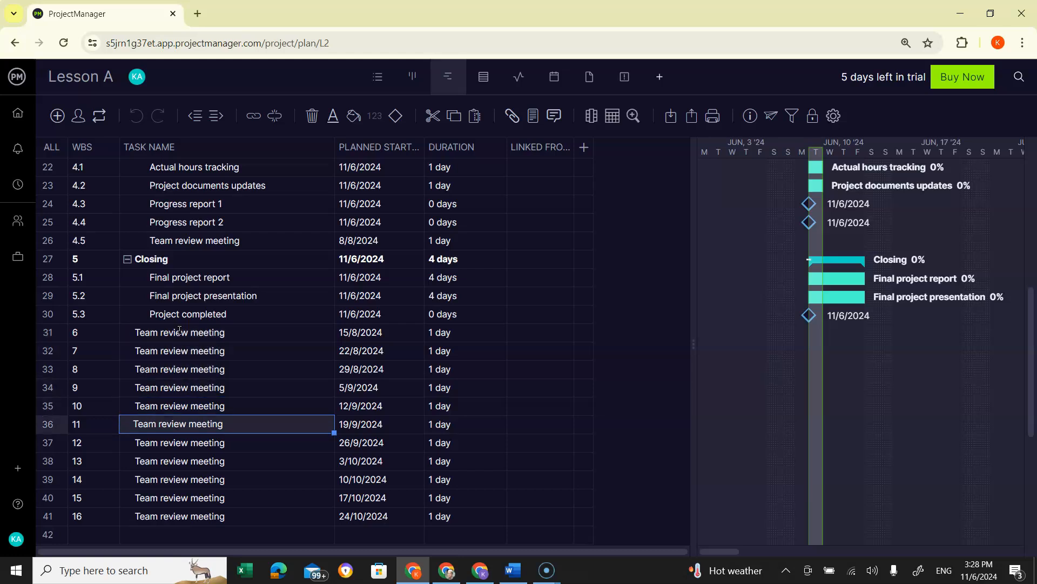
{"action": "key", "text": "Down"}
{"action": "key", "text": "Down"}
{"action": "key", "text": "Down"}
{"action": "key", "text": "Up"}
{"action": "key", "text": "Up"}
{"action": "key", "text": "Up"}
{"action": "key", "text": "Up"}
{"action": "key", "text": "Up"}
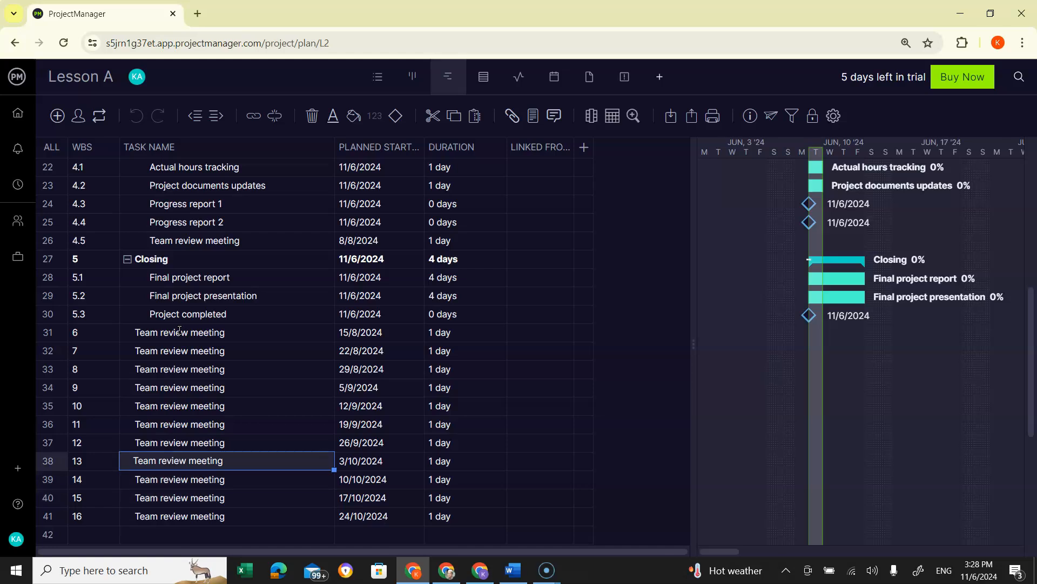
{"action": "key", "text": "Up"}
{"action": "key", "text": "Up"}
{"action": "key", "text": "Up"}
{"action": "key", "text": "Up"}
{"action": "key", "text": "Up"}
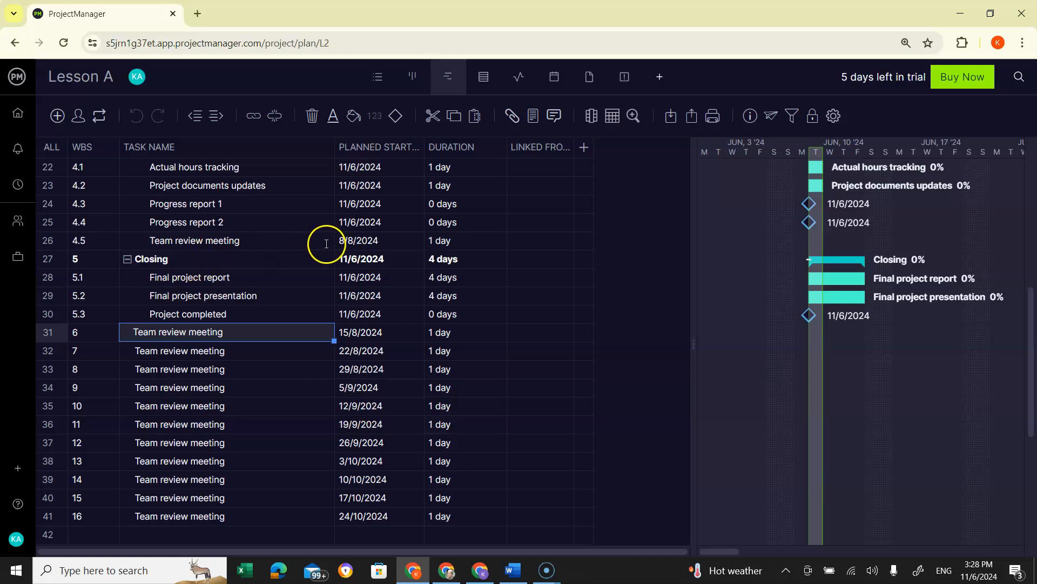
Check the planned start dates of the Team review meetings from the original task through the last occurrence.
{"action": "left_click", "coordinate": [342, 240]}
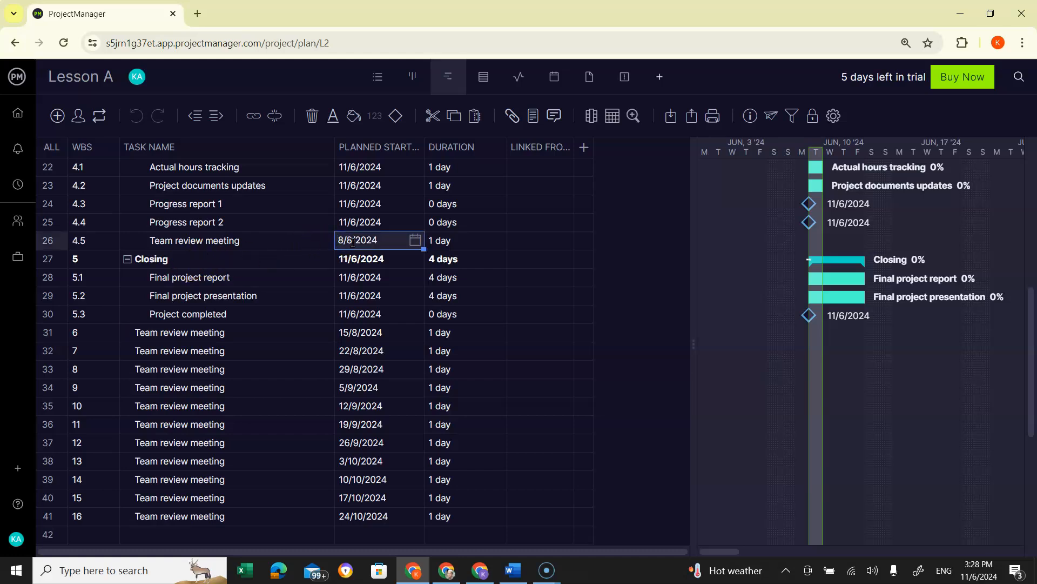
{"action": "left_click", "coordinate": [349, 332]}
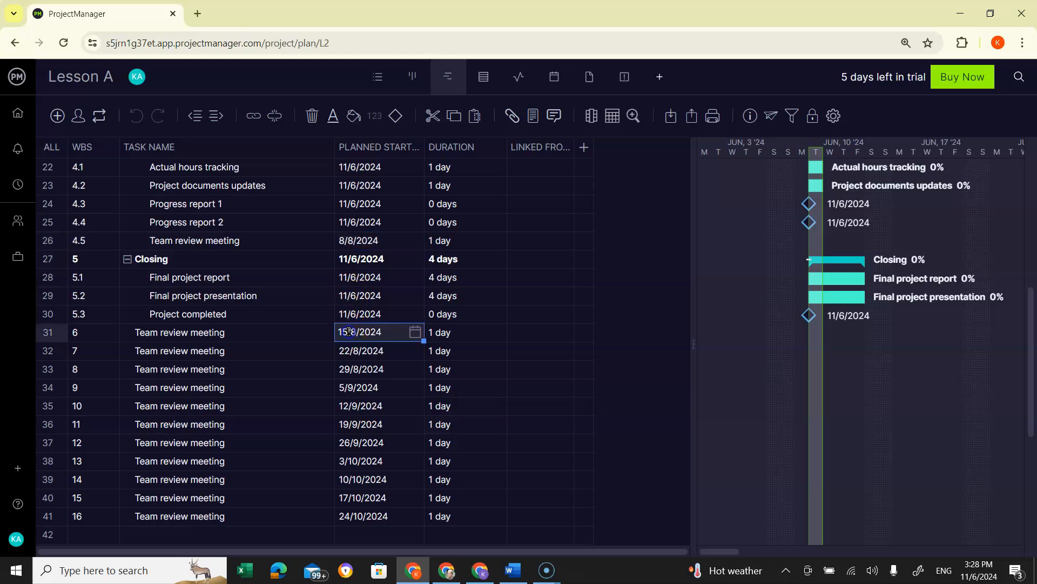
{"action": "left_click", "coordinate": [346, 352]}
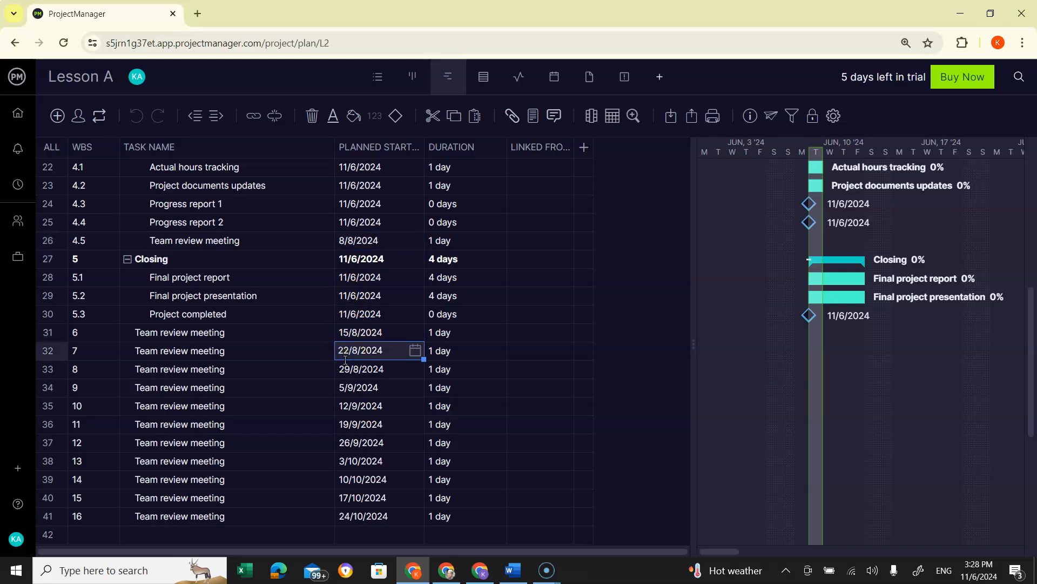
{"action": "left_click", "coordinate": [346, 370]}
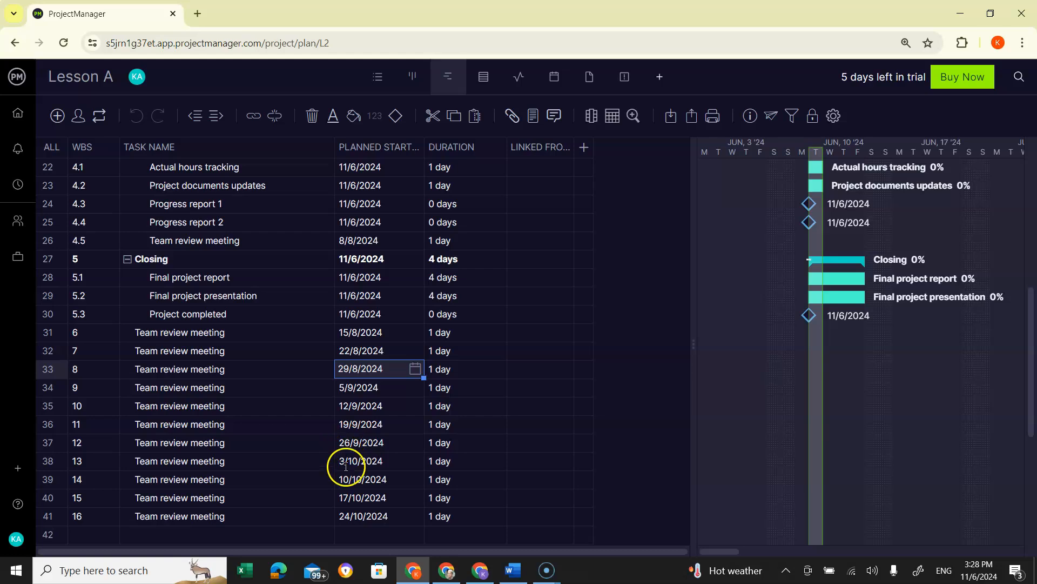
{"action": "left_click", "coordinate": [347, 517]}
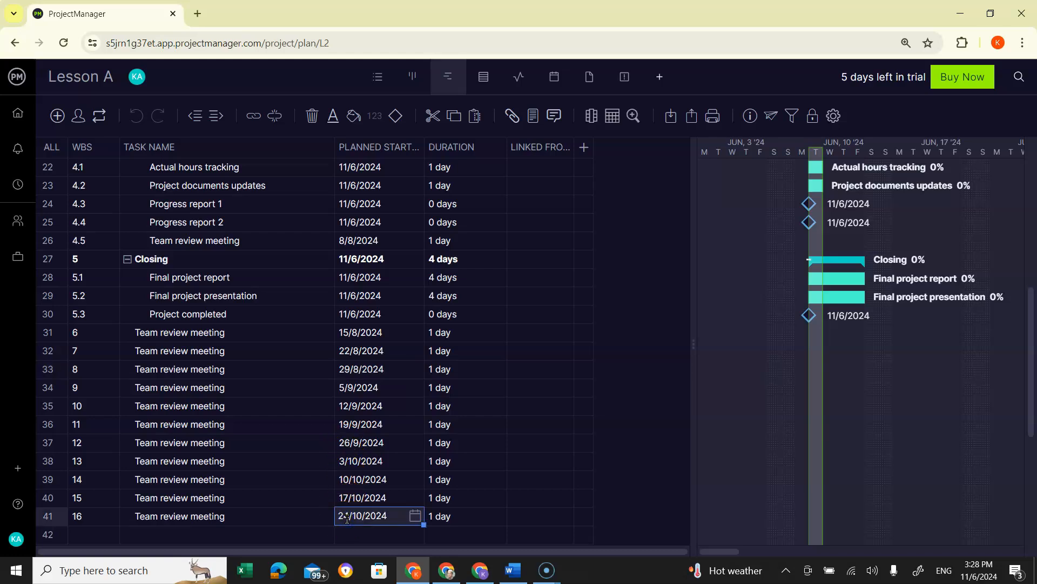
{"action": "left_click", "coordinate": [187, 336]}
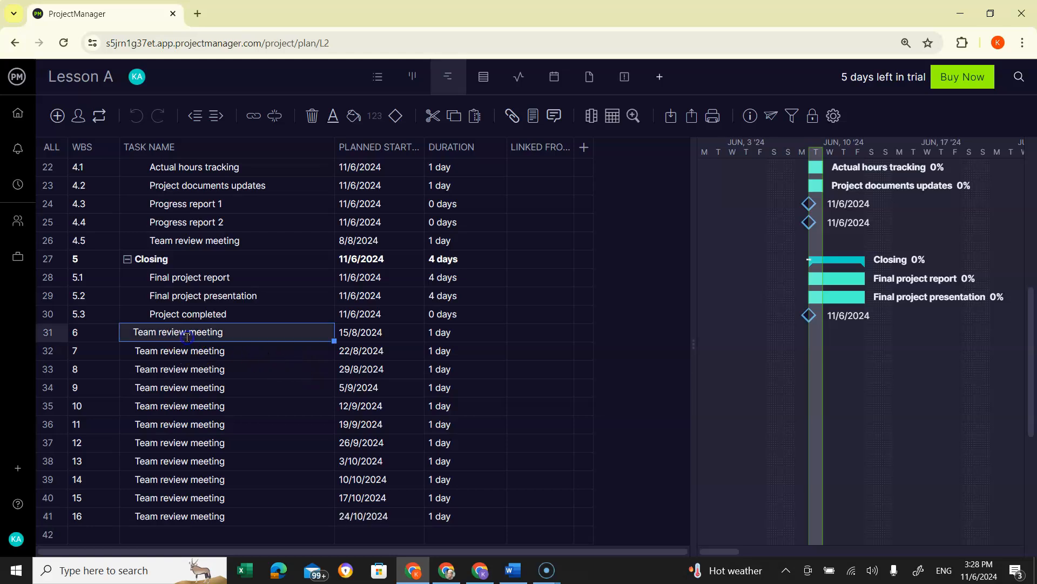
Move the collapsed Closing phase with its subtasks below the last Team review meeting, and expand it again.
{"action": "scroll", "coordinate": [188, 336], "scroll_direction": "up", "scroll_amount": 1}
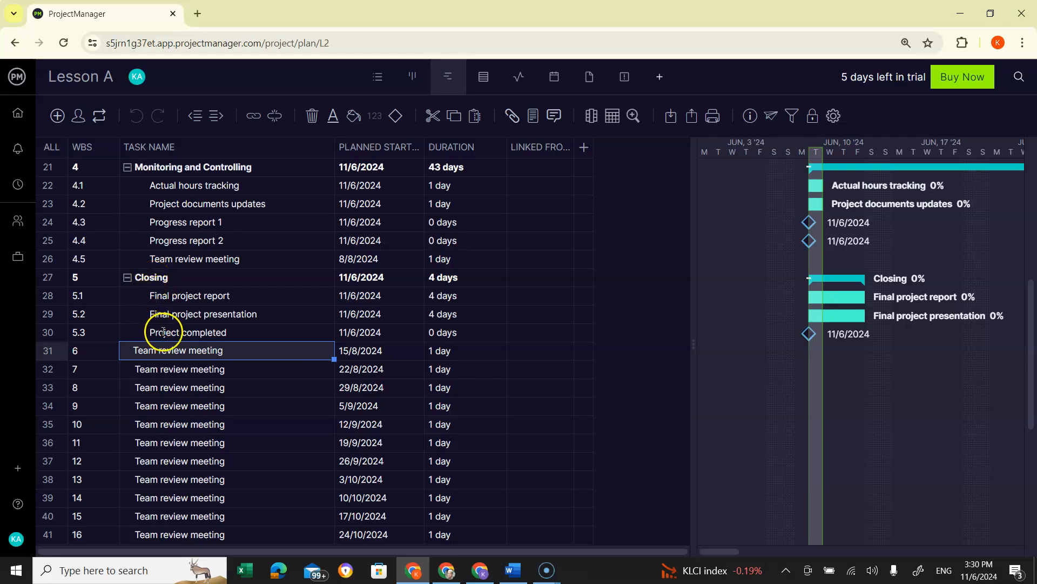
{"action": "left_click", "coordinate": [128, 278]}
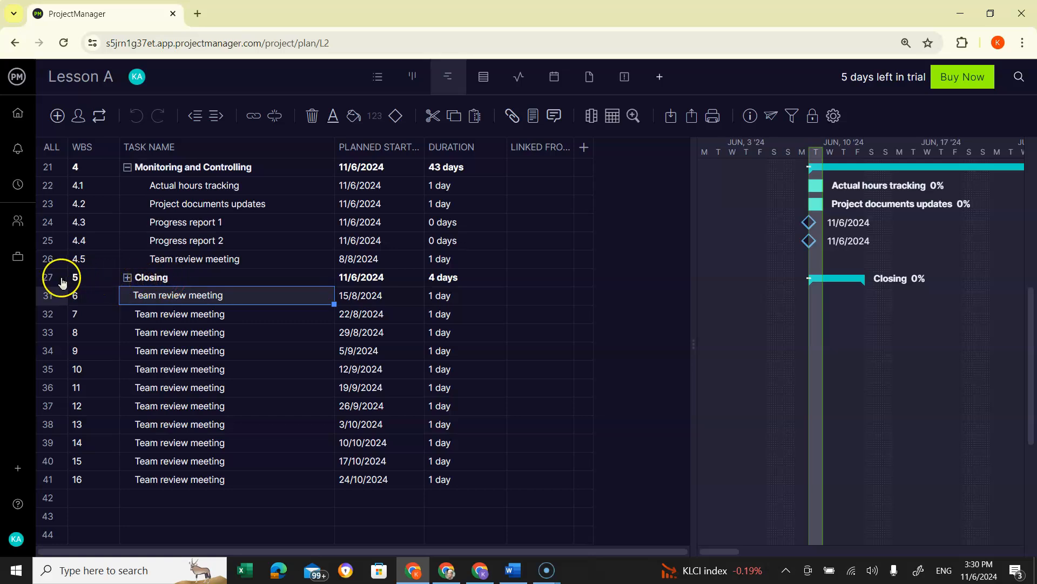
{"action": "left_click", "coordinate": [174, 277]}
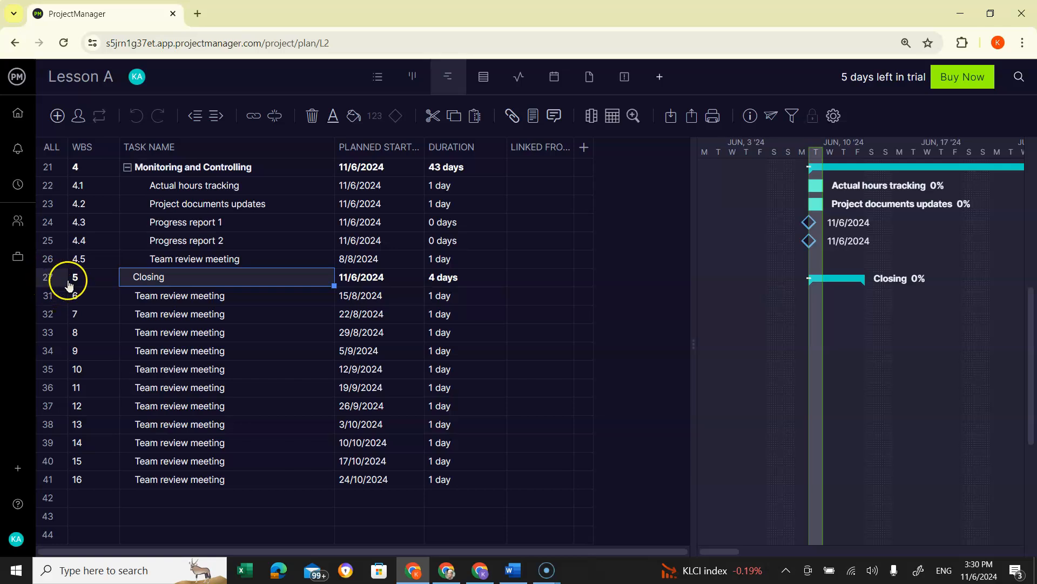
{"action": "left_click", "coordinate": [48, 280]}
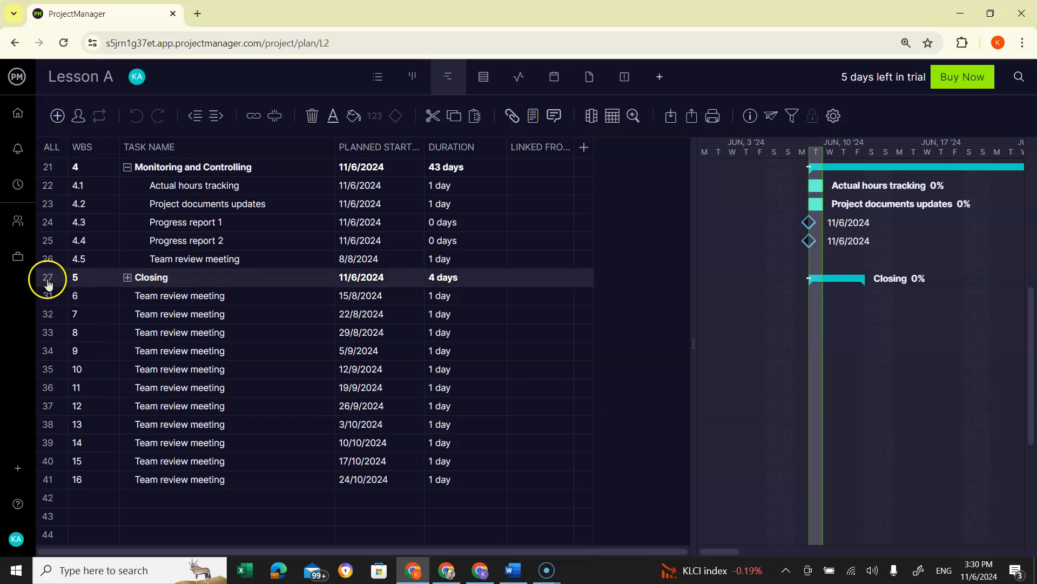
{"action": "left_click", "coordinate": [48, 281]}
{"action": "left_click", "coordinate": [48, 281]}
{"action": "left_click_drag", "start_coordinate": [49, 282], "coordinate": [81, 348]}
{"action": "scroll", "coordinate": [224, 209], "scroll_direction": "up", "scroll_amount": 3}
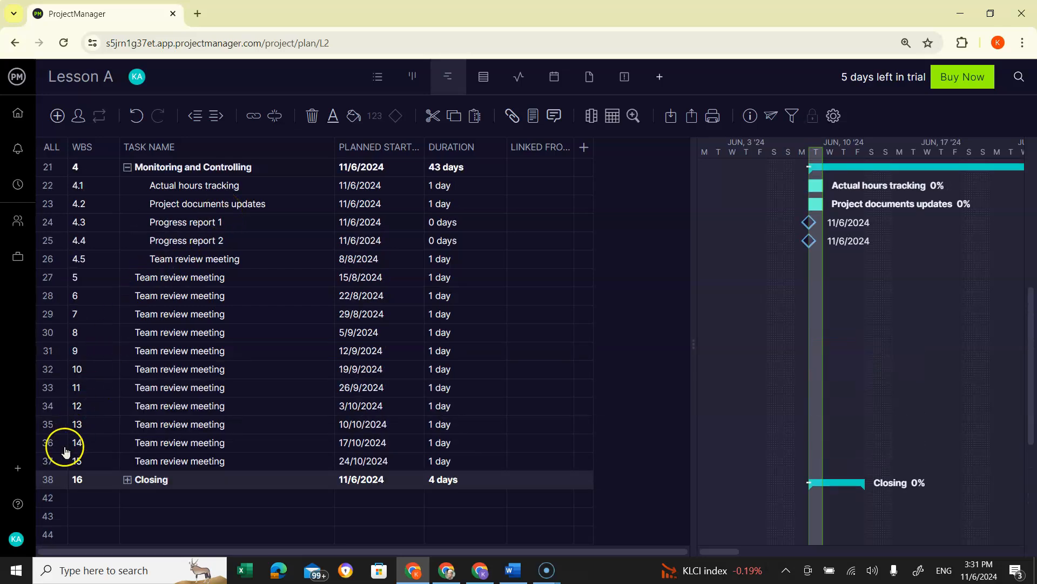
{"action": "left_click", "coordinate": [128, 480]}
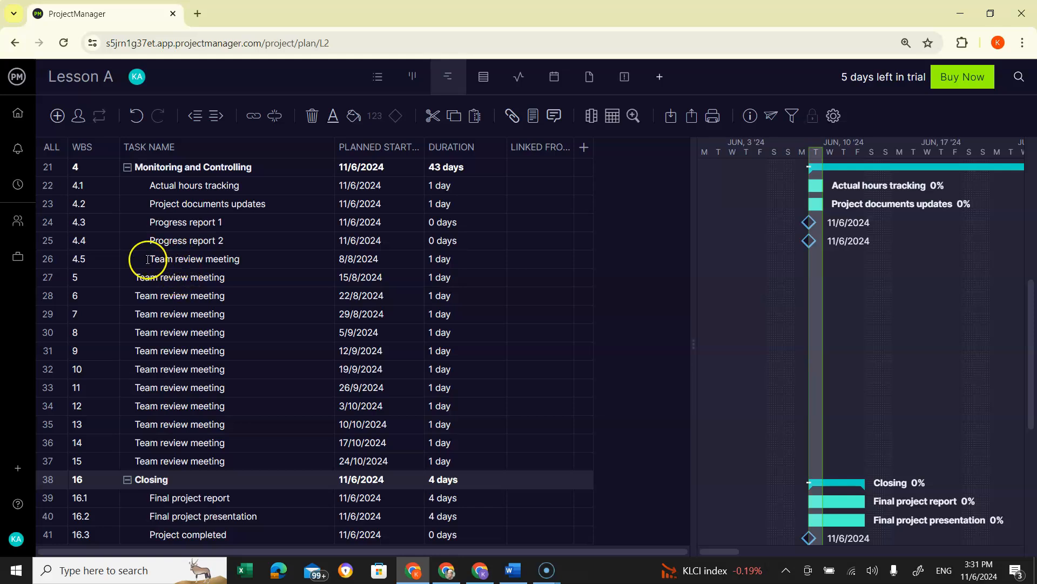
Indent the 11 repeated Team review meetings, from 15/8/2024 to 24/10/2024, so they become subtasks of Monitoring and Controlling.
{"action": "left_click", "coordinate": [52, 281]}
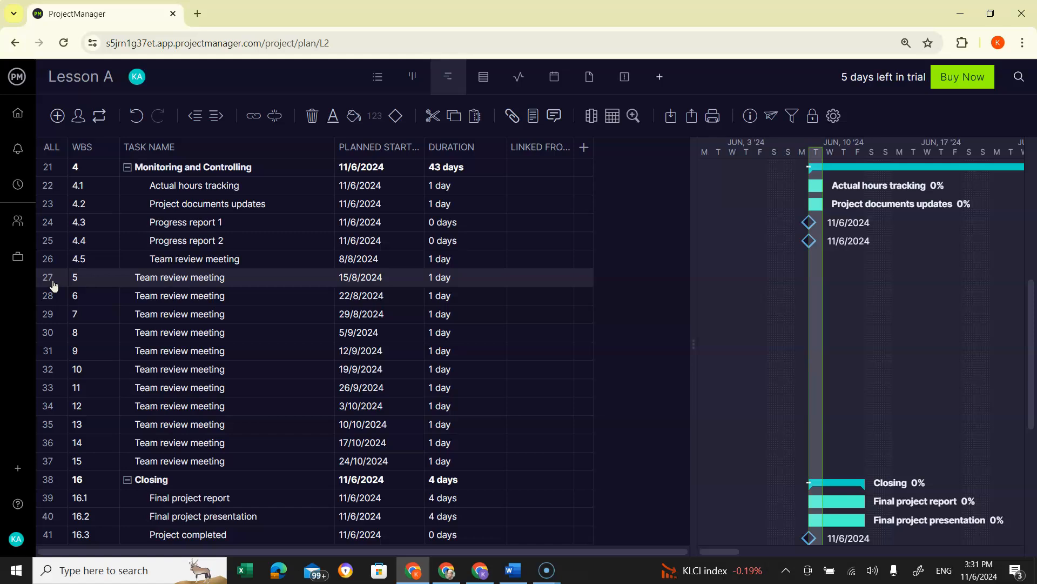
{"action": "key", "text": "shift+Down"}
{"action": "key", "text": "shift+Down"}
{"action": "key", "text": "shift+Down"}
{"action": "key", "text": "shift+Down"}
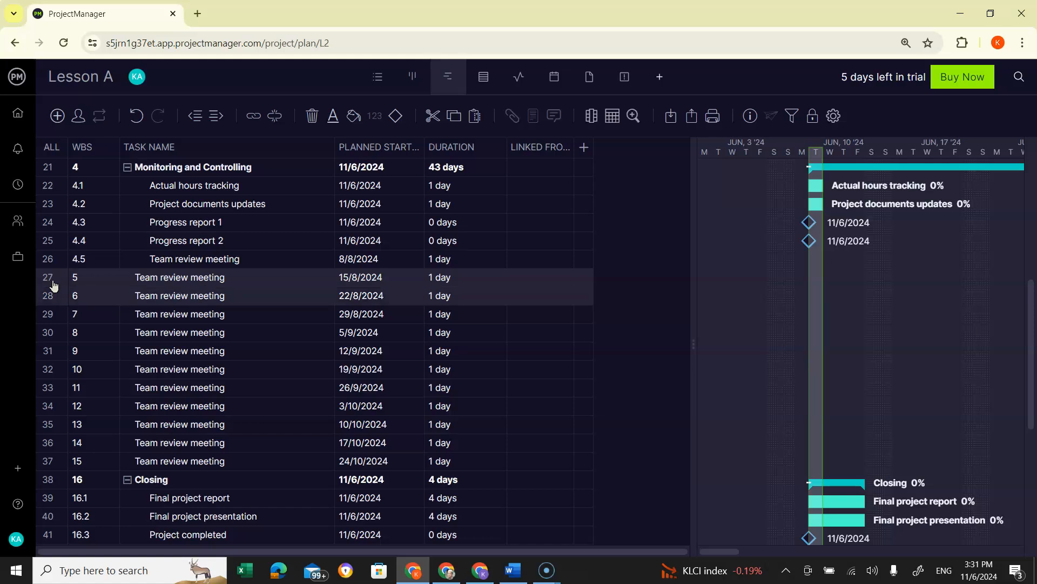
{"action": "key", "text": "shift+Down"}
{"action": "key", "text": "shift+Down"}
{"action": "key", "text": "shift+Down"}
{"action": "key", "text": "shift+Down"}
{"action": "key", "text": "shift+Down"}
{"action": "key", "text": "shift+Down"}
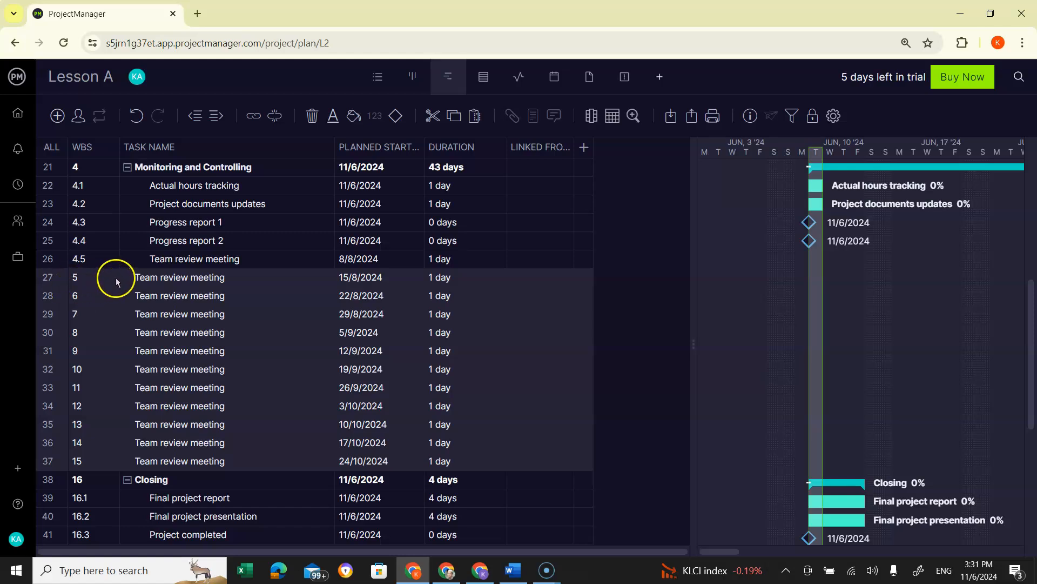
{"action": "left_click", "coordinate": [215, 117]}
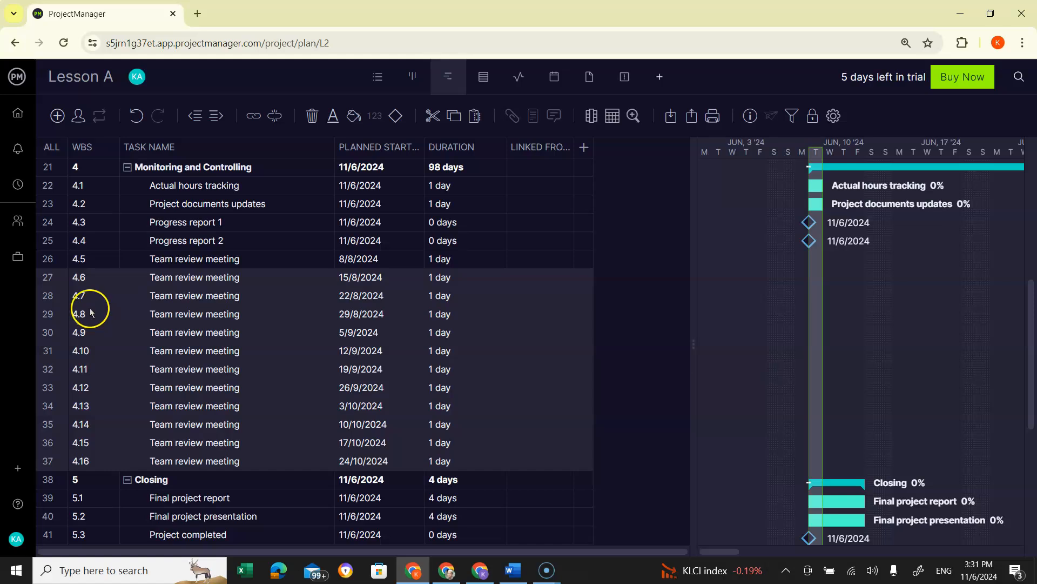
Review the WBS numbers of all Team review meetings under Monitoring and Controlling, from the first through the last occurrence.
{"action": "left_click", "coordinate": [96, 260]}
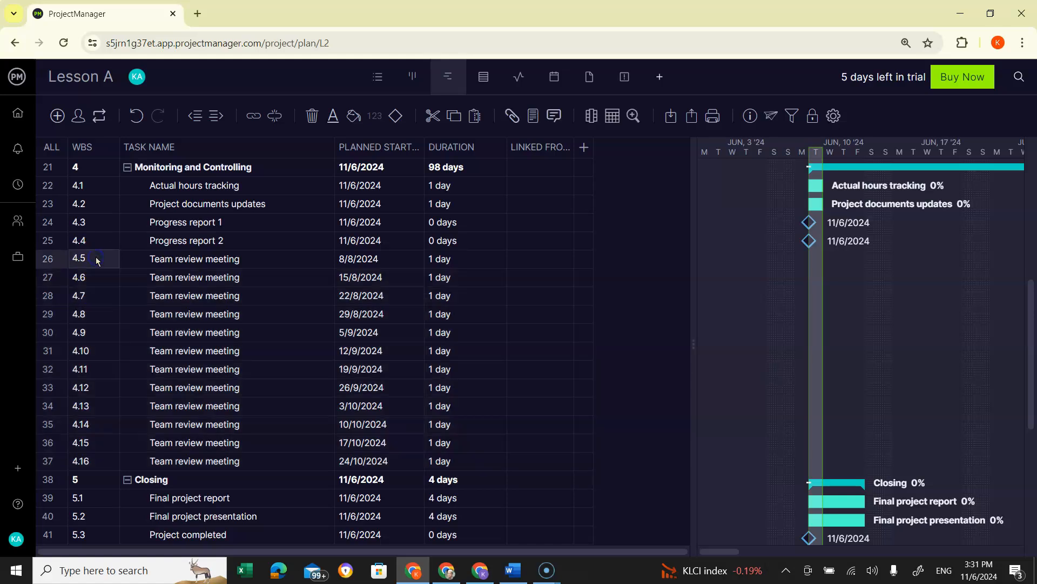
{"action": "left_click", "coordinate": [50, 263]}
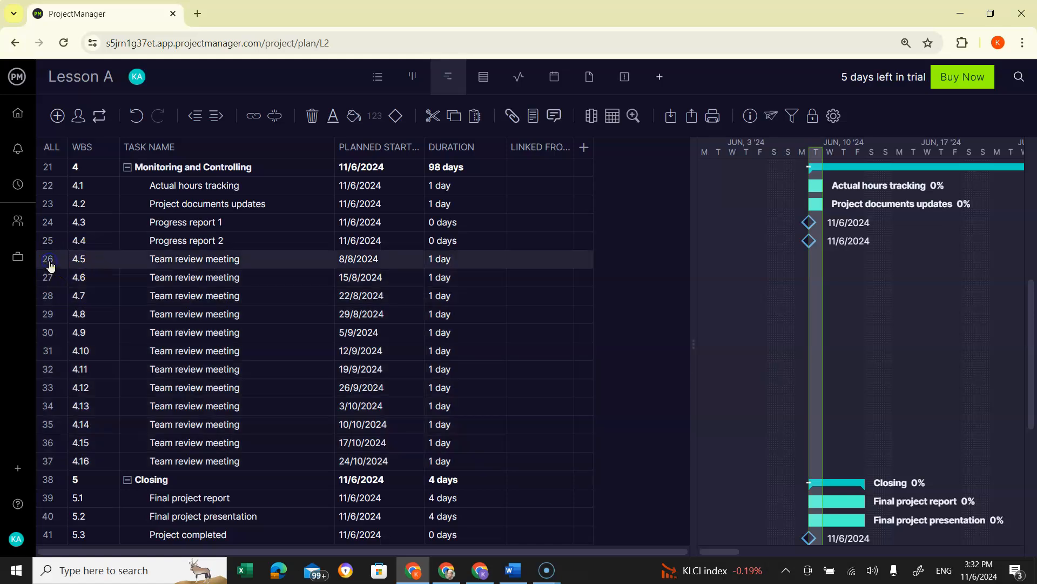
{"action": "key", "text": "Down"}
{"action": "key", "text": "Down"}
{"action": "key", "text": "Down"}
{"action": "key", "text": "Down"}
{"action": "key", "text": "Down"}
{"action": "key", "text": "Down"}
{"action": "key", "text": "Down"}
{"action": "key", "text": "Down"}
{"action": "key", "text": "Down"}
{"action": "key", "text": "Down"}
{"action": "key", "text": "Down"}
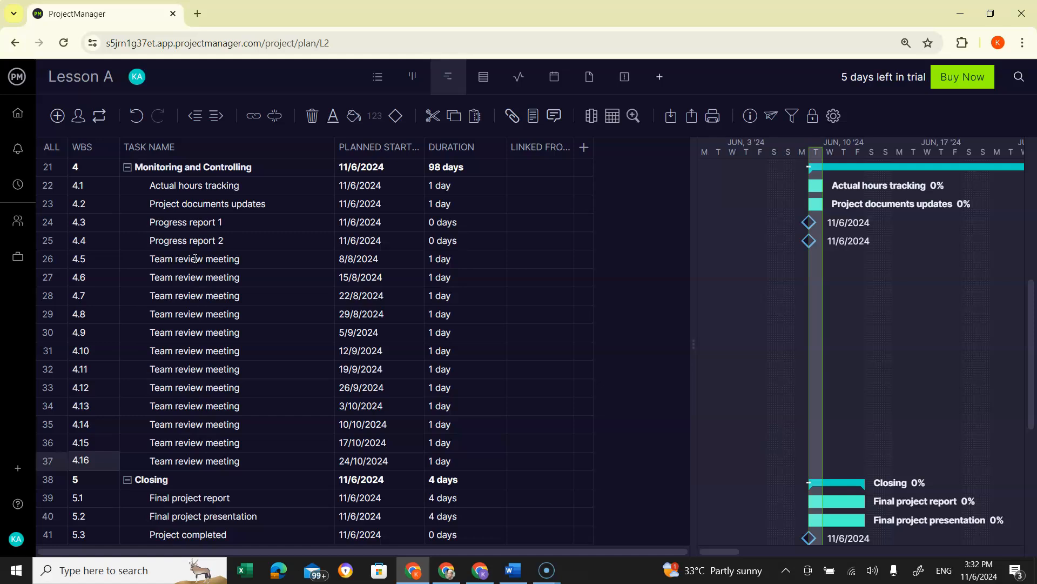
{"action": "left_click", "coordinate": [49, 260]}
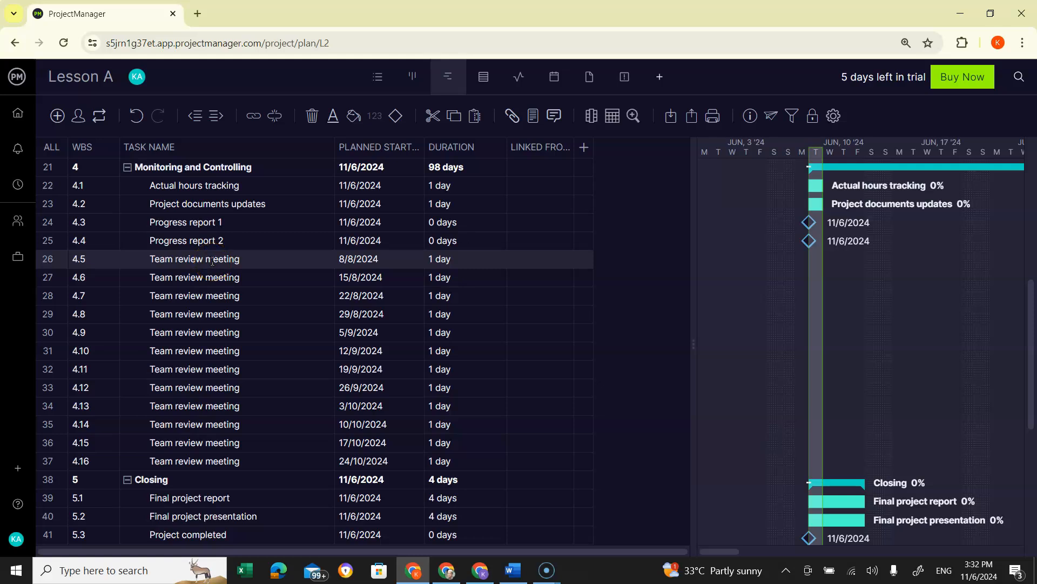
Insert a new task above the first Team review meeting under Monitoring and Controlling and name it Team review meetings.
{"action": "left_click", "coordinate": [47, 264]}
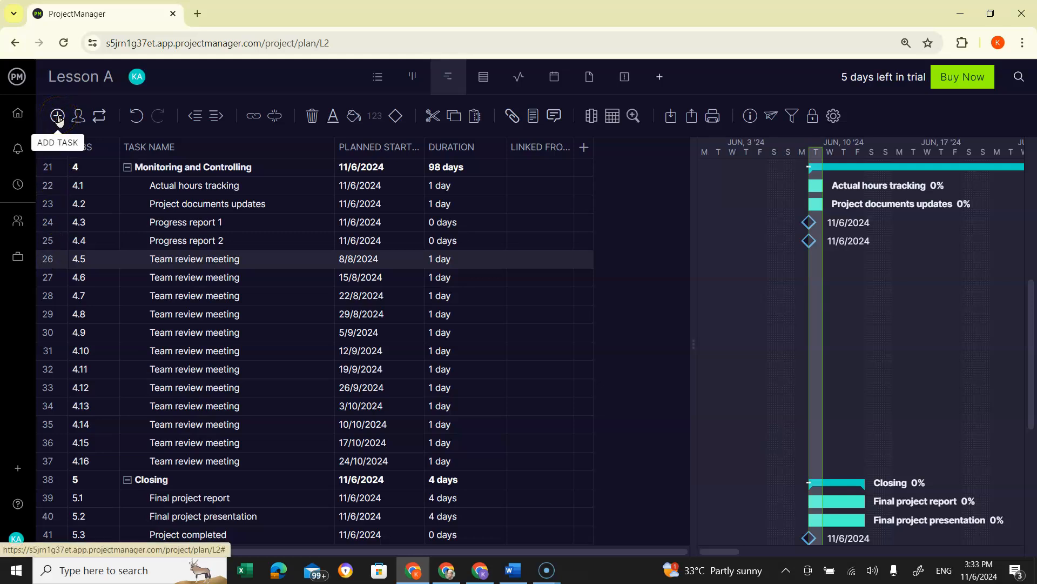
{"action": "mouse_move", "coordinate": [19, 466]}
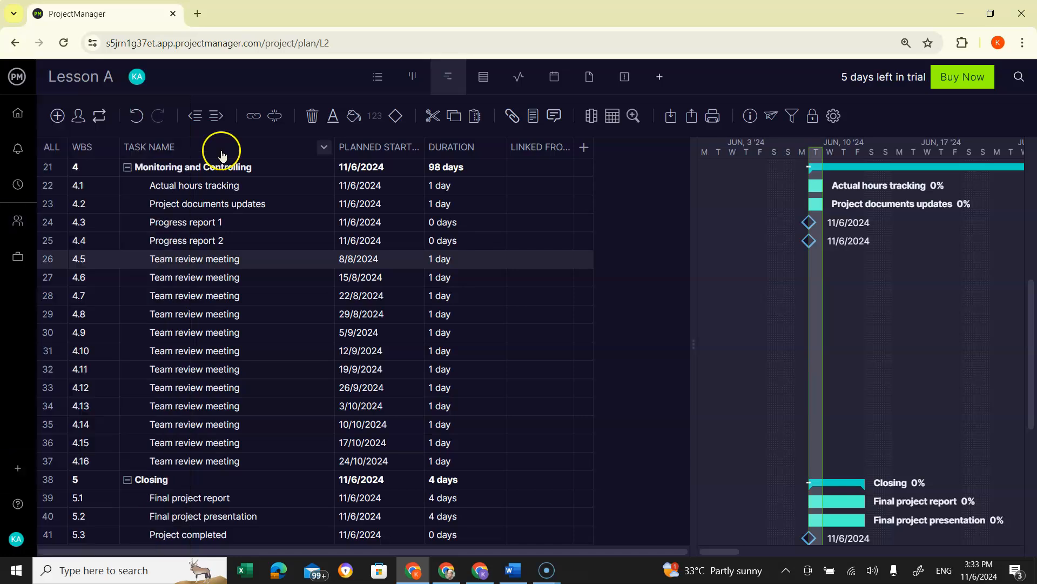
{"action": "left_click", "coordinate": [58, 117]}
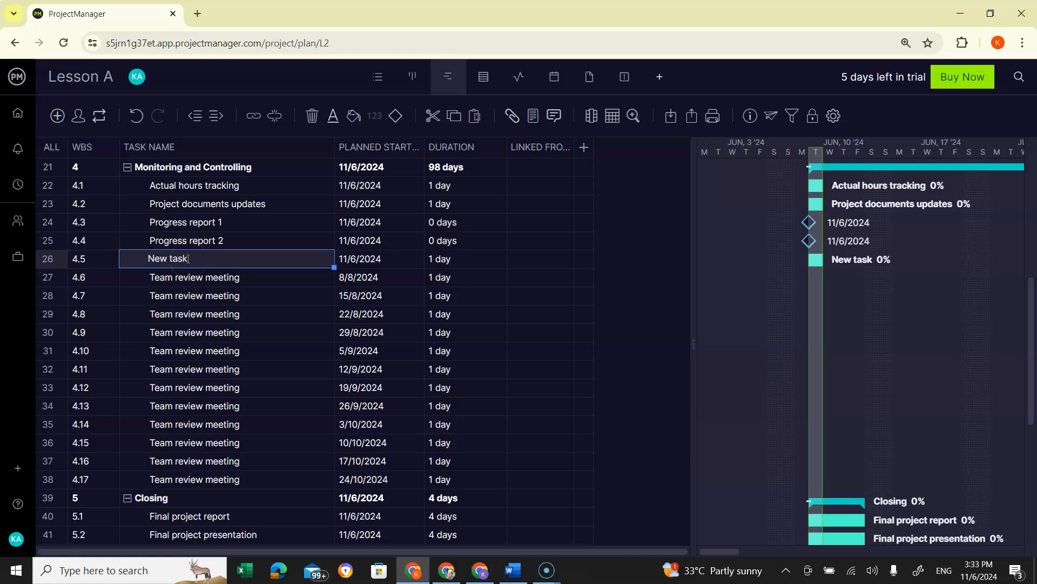
{"action": "key", "text": "BackSpace"}
{"action": "key", "text": "BackSpace"}
{"action": "key", "text": "BackSpace"}
{"action": "key", "text": "BackSpace"}
{"action": "key", "text": "BackSpace"}
{"action": "key", "text": "BackSpace"}
{"action": "key", "text": "BackSpace"}
{"action": "key", "text": "BackSpace"}
{"action": "type", "text": "Team review meetings"}
{"action": "left_click", "coordinate": [276, 278]}
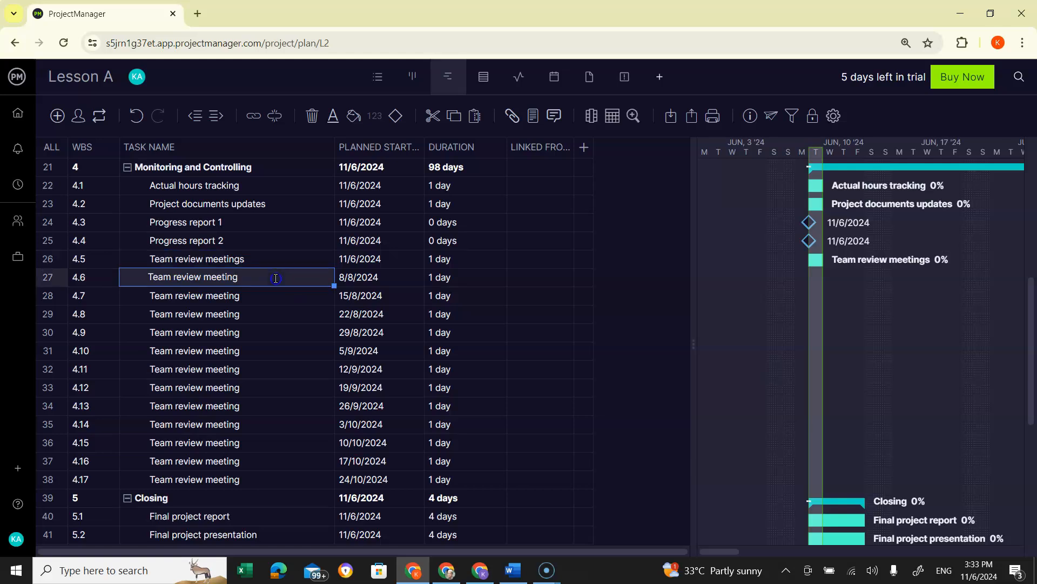
{"action": "left_click", "coordinate": [259, 262]}
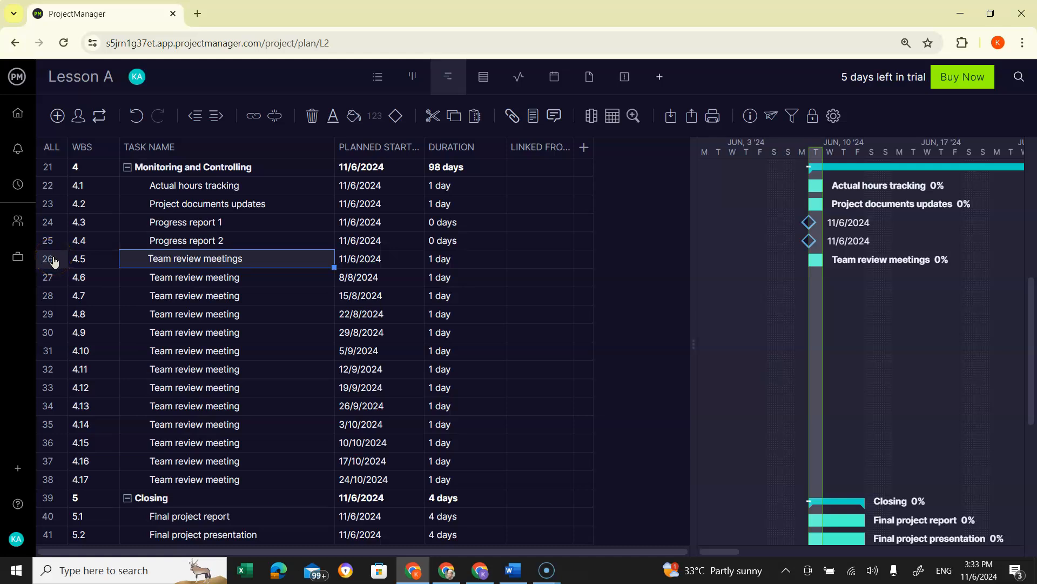
Indent the 12 Team review meeting tasks, from 8/8/2024 to 24/10/2024, so they become subtasks of Team review meetings.
{"action": "left_click", "coordinate": [52, 281]}
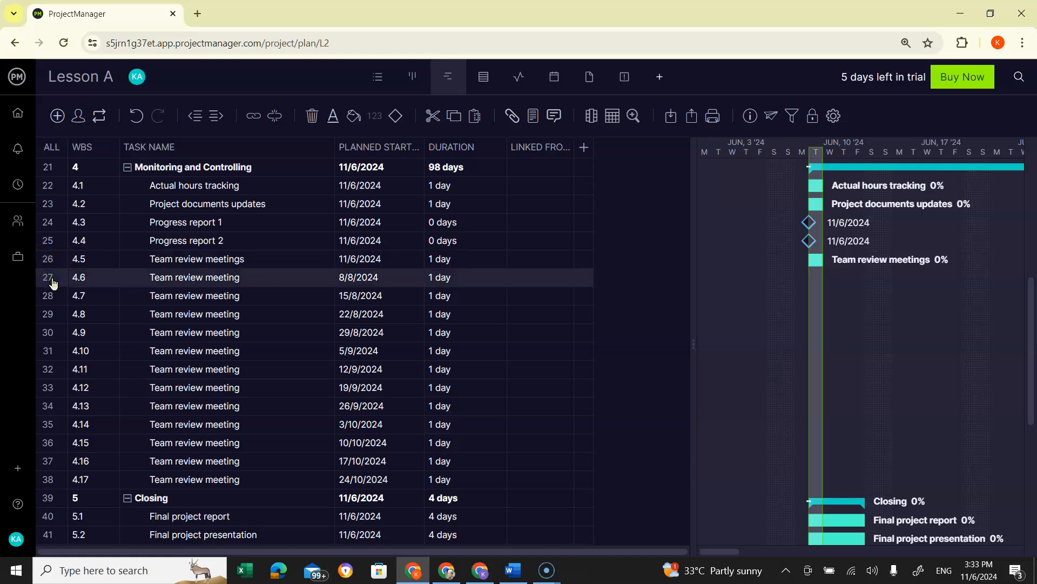
{"action": "key", "text": "shift+Down"}
{"action": "key", "text": "shift+Down"}
{"action": "key", "text": "shift+Down"}
{"action": "key", "text": "shift+Down"}
{"action": "key", "text": "shift+Down"}
{"action": "key", "text": "shift+Down"}
{"action": "key", "text": "shift+Down"}
{"action": "key", "text": "shift+Down"}
{"action": "key", "text": "shift+Down"}
{"action": "key", "text": "shift+Down"}
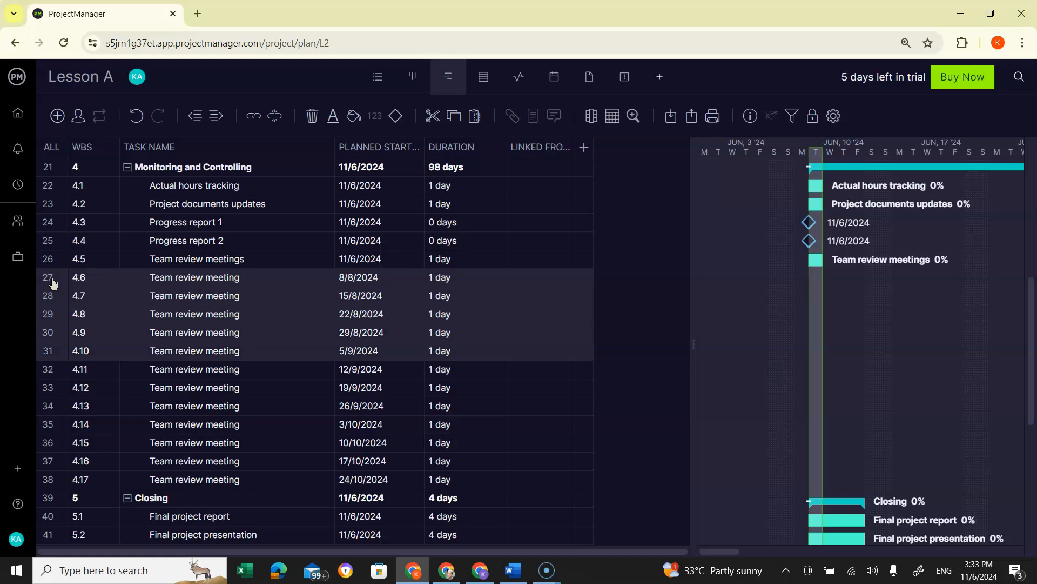
{"action": "key", "text": "shift+Down"}
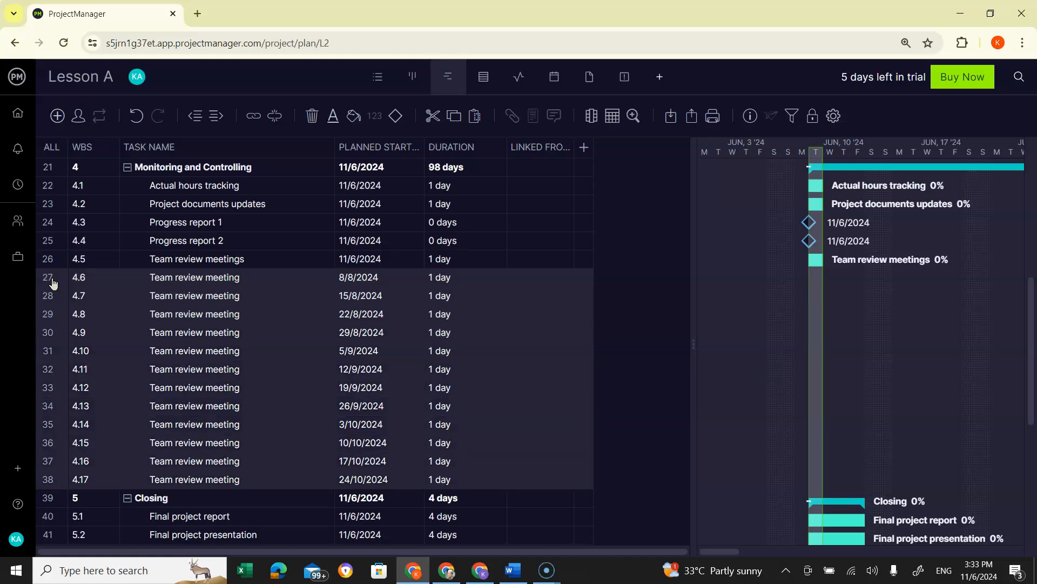
{"action": "left_click", "coordinate": [217, 120]}
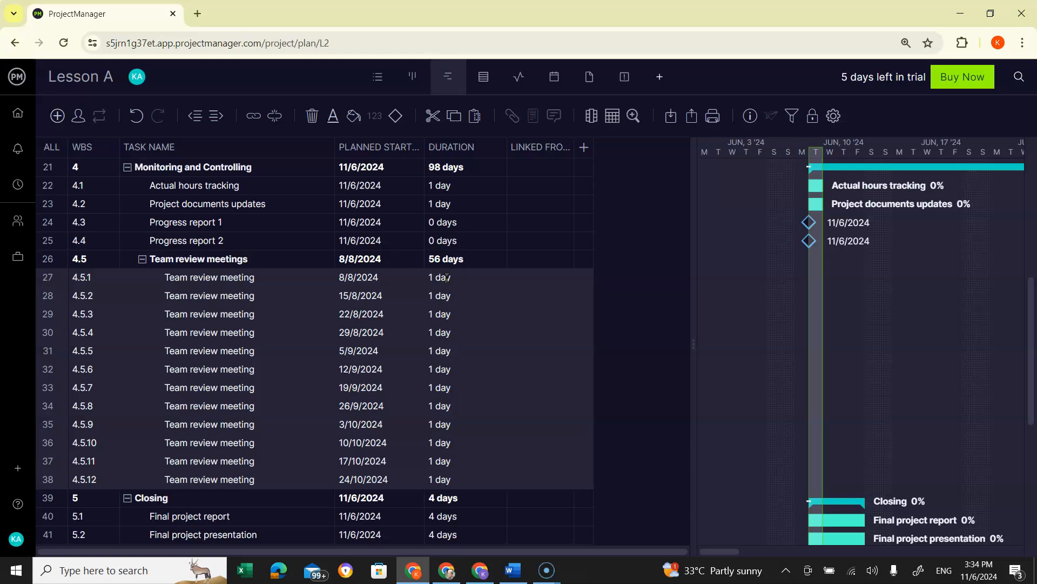
Check the required meeting duration in the Word document, then set the first Team review meeting's duration to 15min in ProjectManager for all future tasks.
{"action": "left_click", "coordinate": [510, 577]}
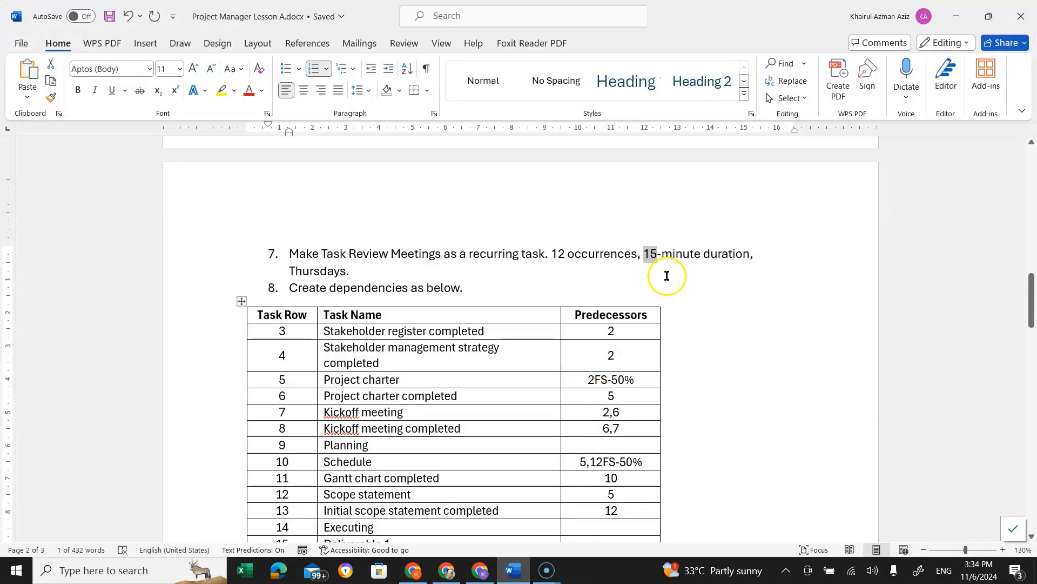
{"action": "left_click", "coordinate": [958, 12]}
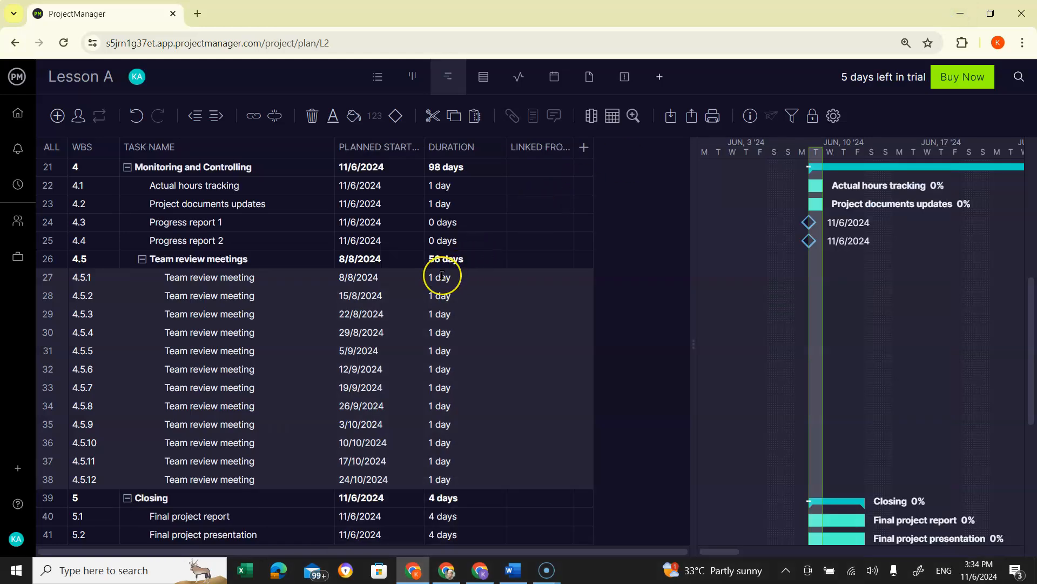
{"action": "left_click", "coordinate": [221, 278]}
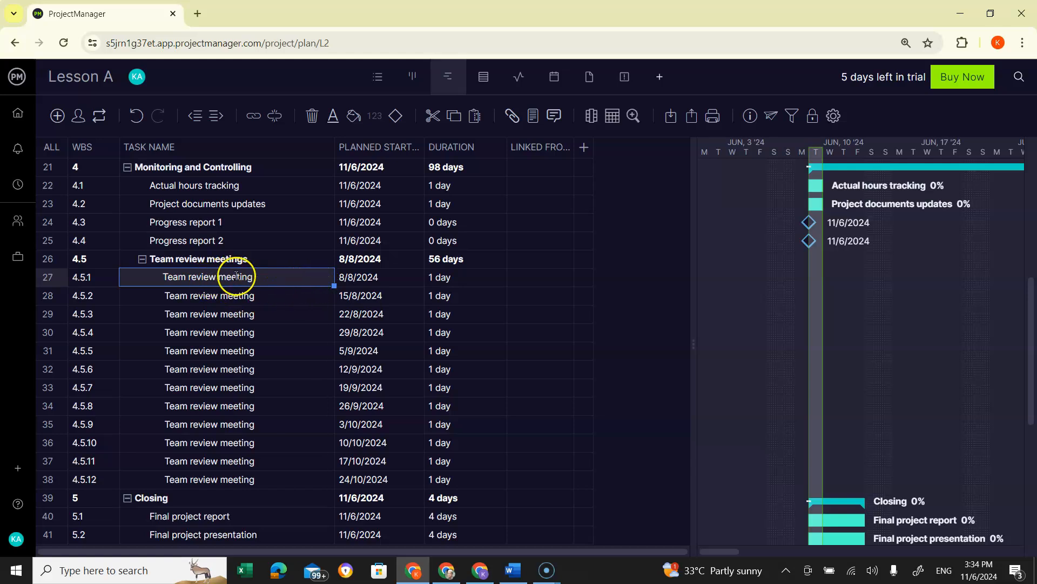
{"action": "left_click", "coordinate": [437, 280]}
{"action": "double_click", "coordinate": [438, 279]}
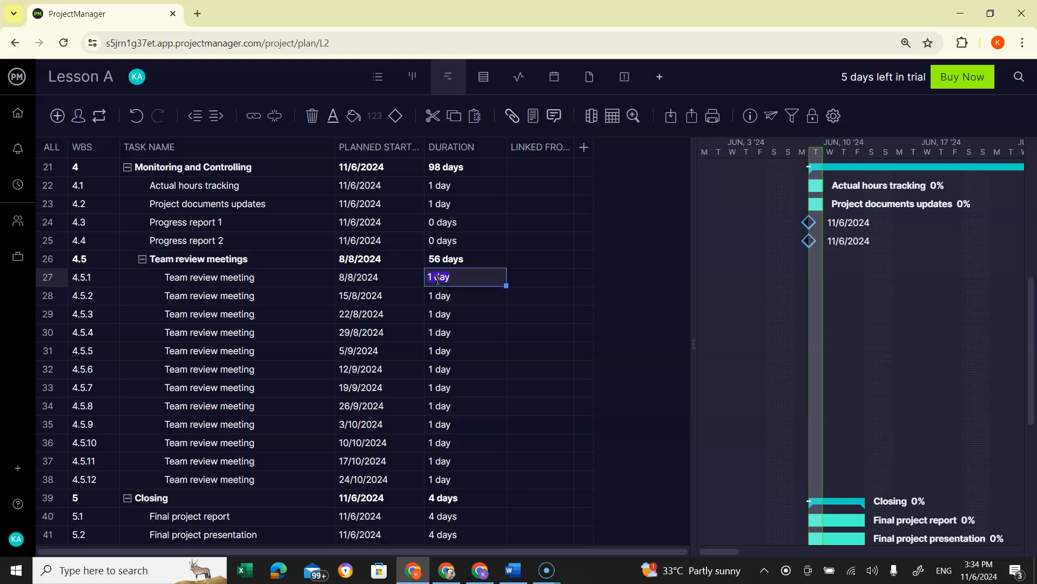
{"action": "type", "text": "15min"}
{"action": "key", "text": "Return"}
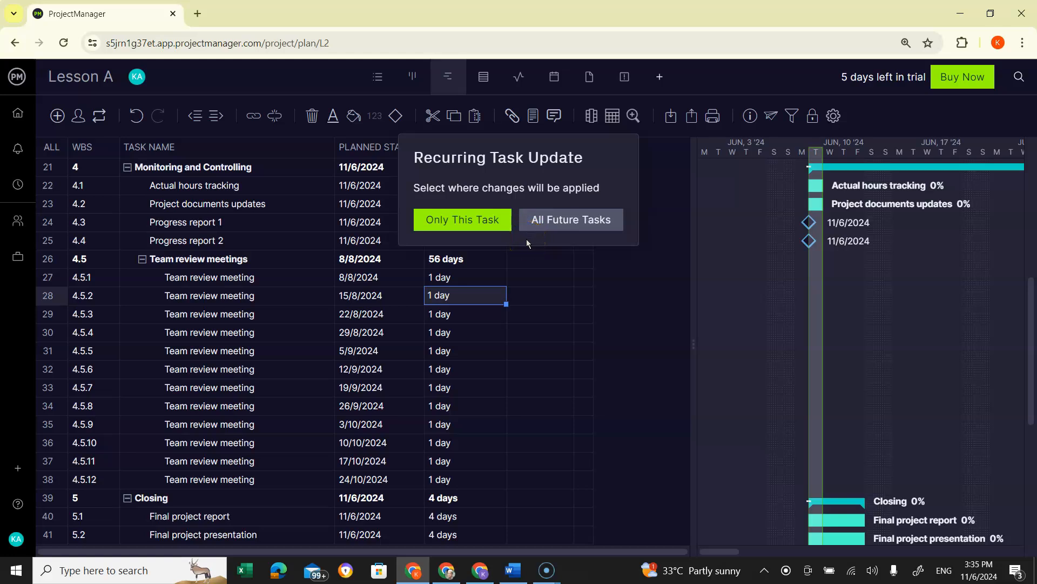
{"action": "left_click", "coordinate": [569, 226]}
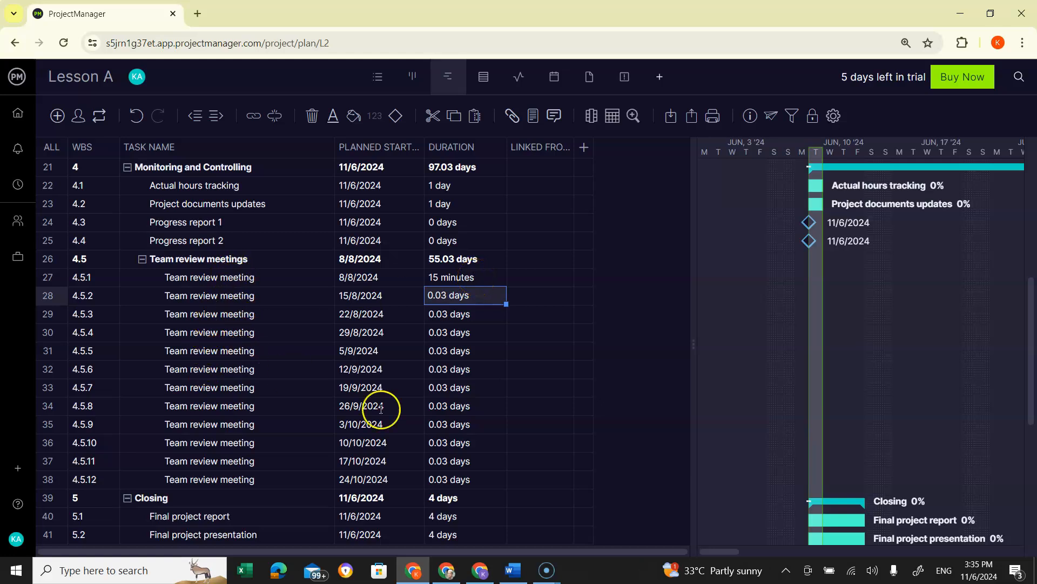
Review the durations across the task list, from the Team review meetings and Closing up to Initiation and back.
{"action": "left_click", "coordinate": [452, 372]}
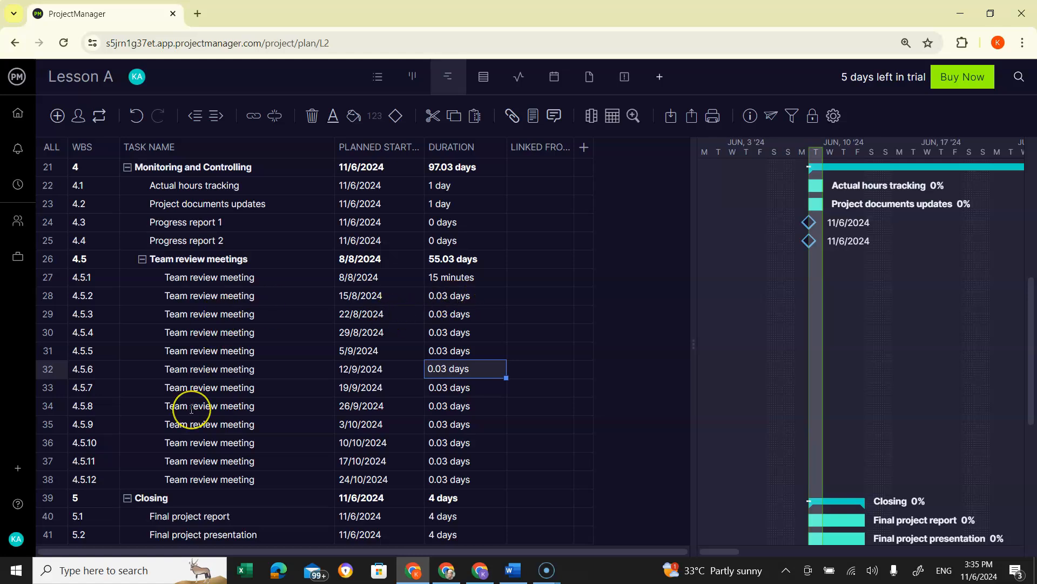
{"action": "scroll", "coordinate": [191, 409], "scroll_direction": "down", "scroll_amount": 1}
{"action": "scroll", "coordinate": [191, 409], "scroll_direction": "up", "scroll_amount": 3}
{"action": "scroll", "coordinate": [191, 409], "scroll_direction": "down", "scroll_amount": 2}
{"action": "scroll", "coordinate": [191, 409], "scroll_direction": "down", "scroll_amount": 3}
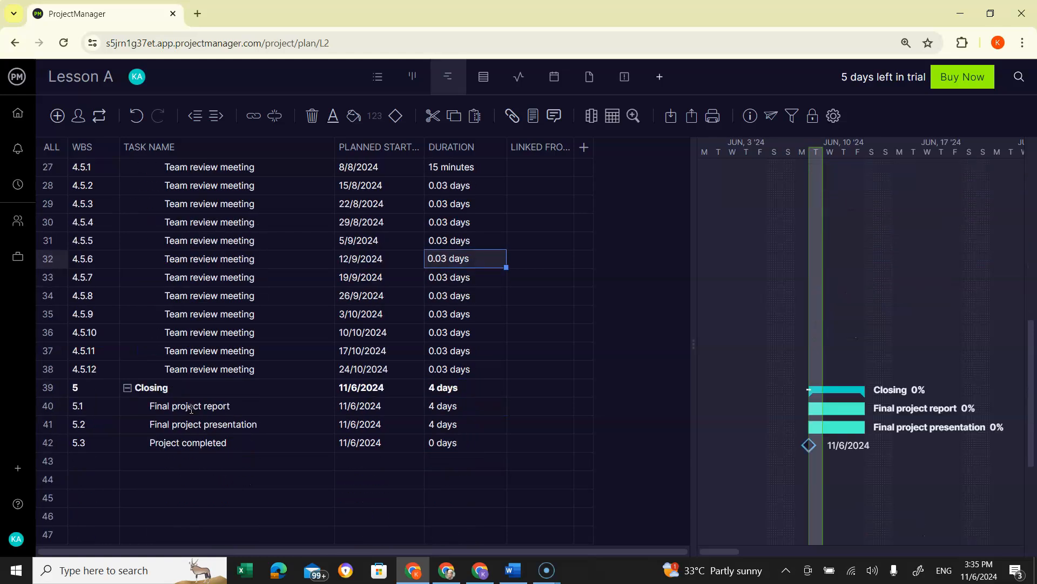
{"action": "scroll", "coordinate": [191, 409], "scroll_direction": "up", "scroll_amount": 1}
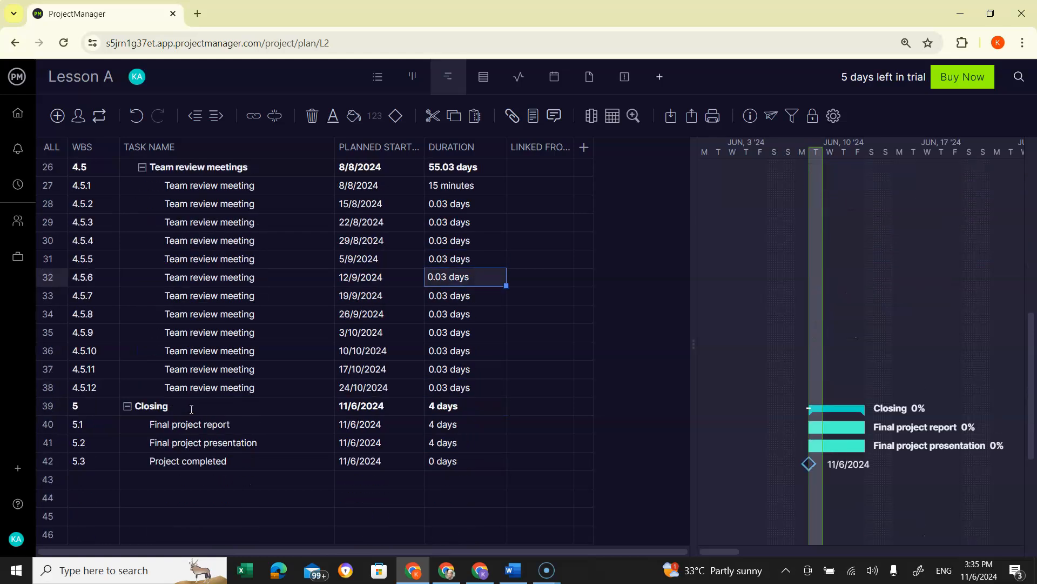
{"action": "scroll", "coordinate": [192, 409], "scroll_direction": "up", "scroll_amount": 5}
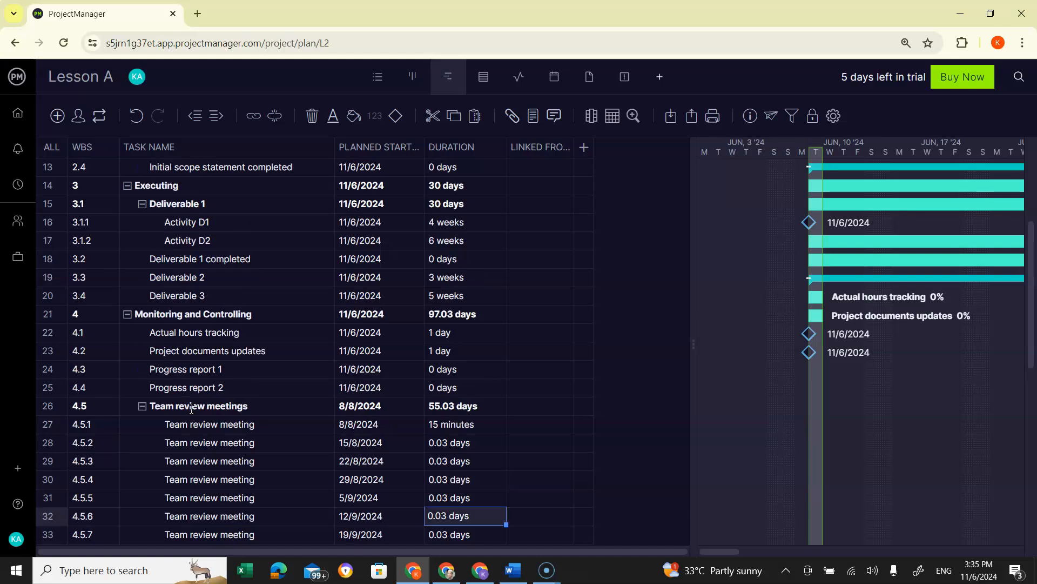
{"action": "scroll", "coordinate": [191, 409], "scroll_direction": "up", "scroll_amount": 5}
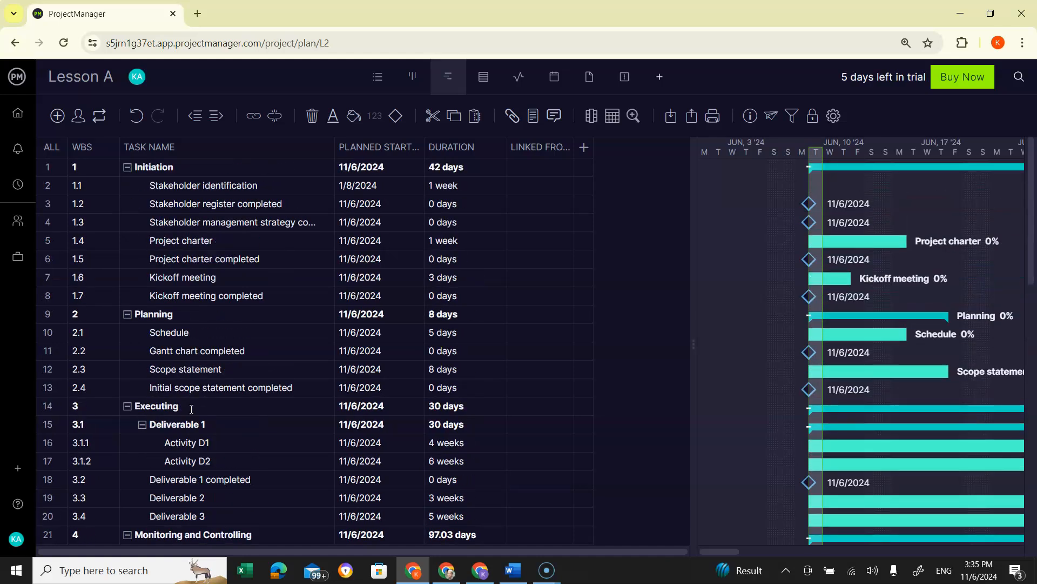
{"action": "left_click", "coordinate": [444, 169]}
{"action": "scroll", "coordinate": [419, 410], "scroll_direction": "down", "scroll_amount": 2}
{"action": "scroll", "coordinate": [265, 466], "scroll_direction": "down", "scroll_amount": 5}
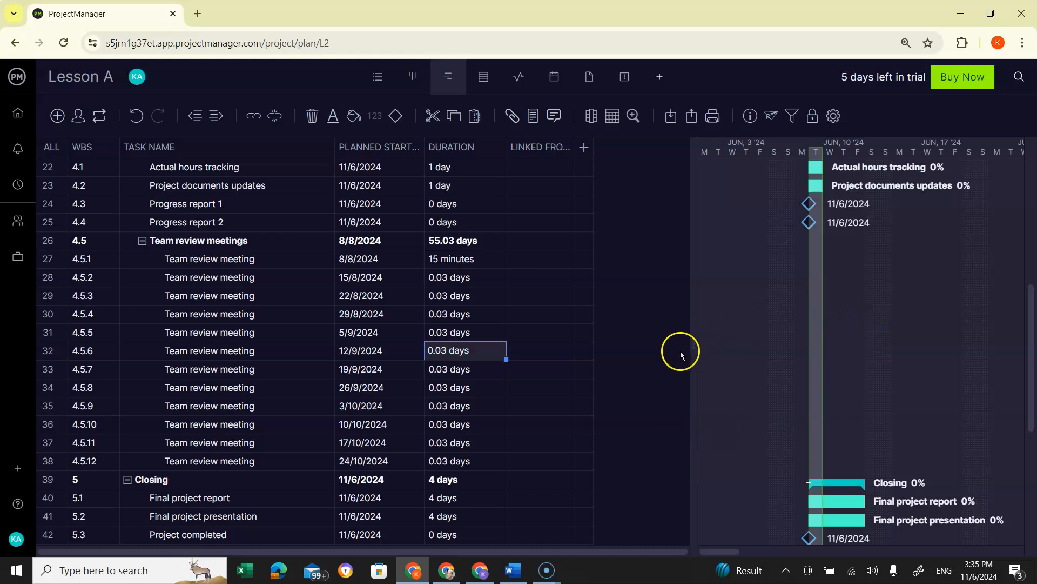
Widen the Gantt chart area and examine the Team review meetings on the timeline from August through October 2024.
{"action": "left_click_drag", "start_coordinate": [690, 346], "coordinate": [632, 354]}
{"action": "scroll", "coordinate": [933, 366], "scroll_direction": "right", "scroll_amount": 5}
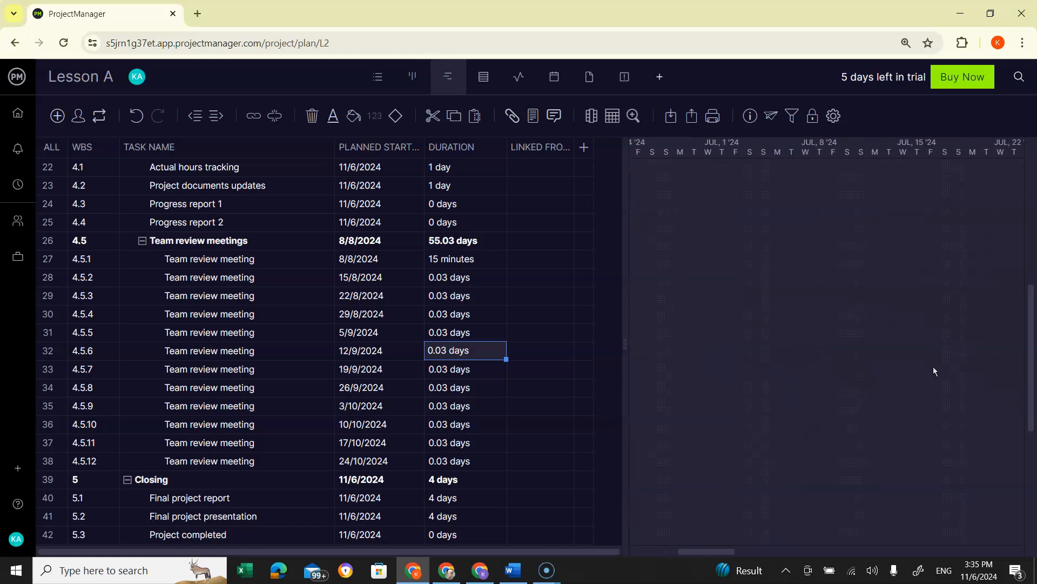
{"action": "scroll", "coordinate": [932, 366], "scroll_direction": "right", "scroll_amount": 8}
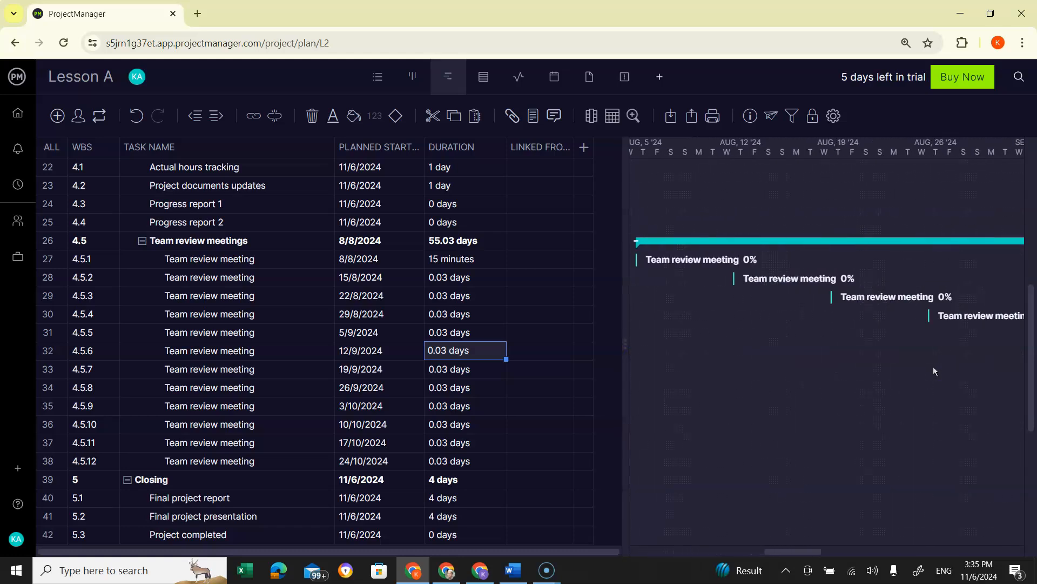
{"action": "left_click", "coordinate": [822, 360]}
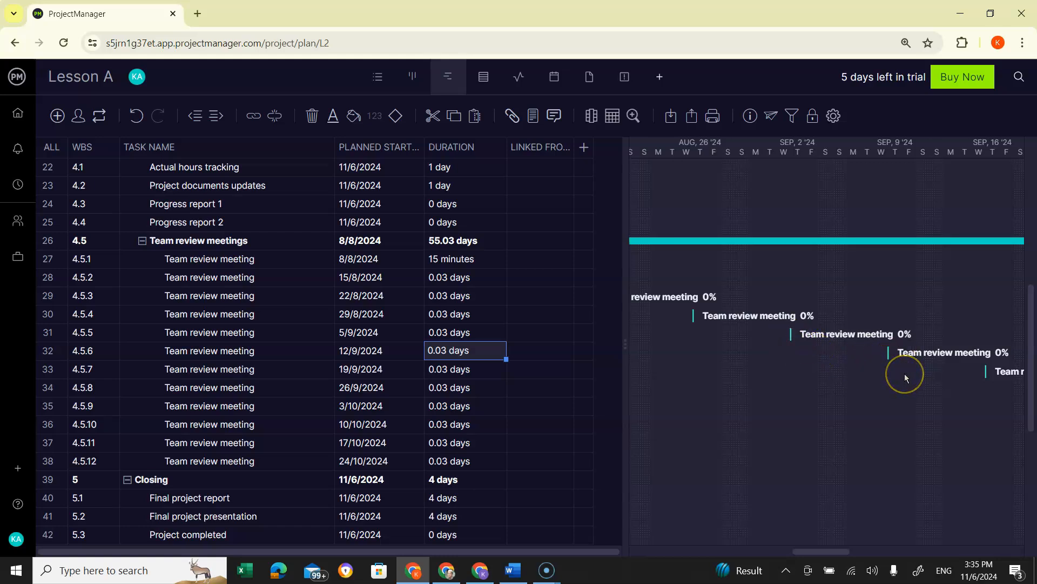
{"action": "scroll", "coordinate": [753, 324], "scroll_direction": "left", "scroll_amount": 5}
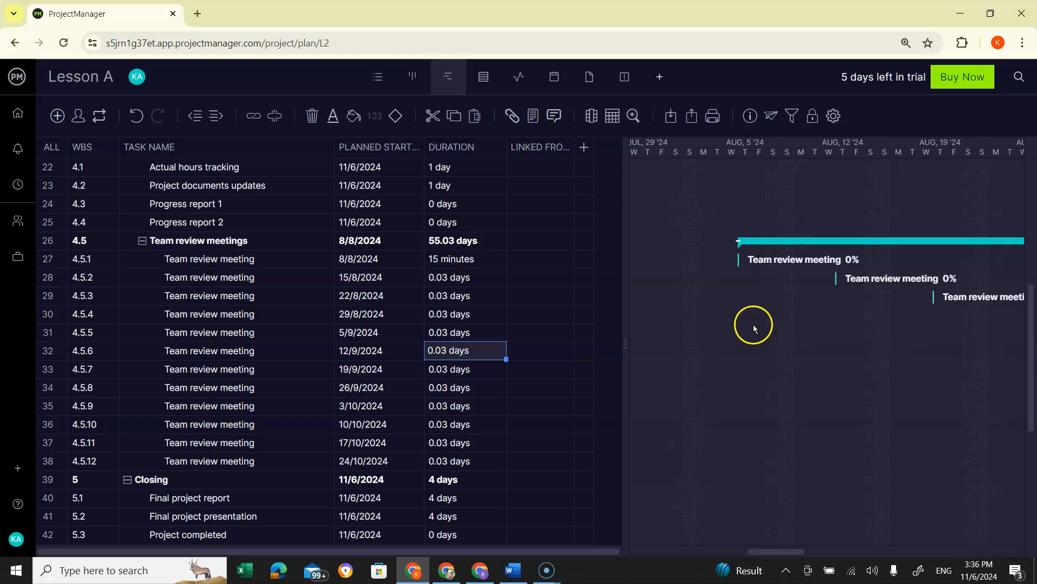
{"action": "scroll", "coordinate": [797, 284], "scroll_direction": "right", "scroll_amount": 5}
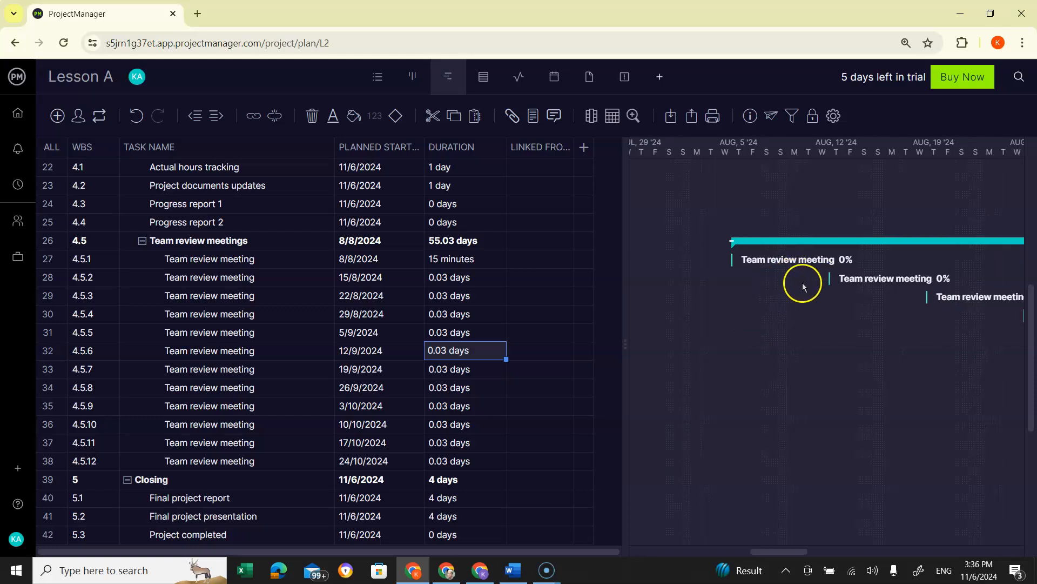
{"action": "scroll", "coordinate": [803, 287], "scroll_direction": "right", "scroll_amount": 8}
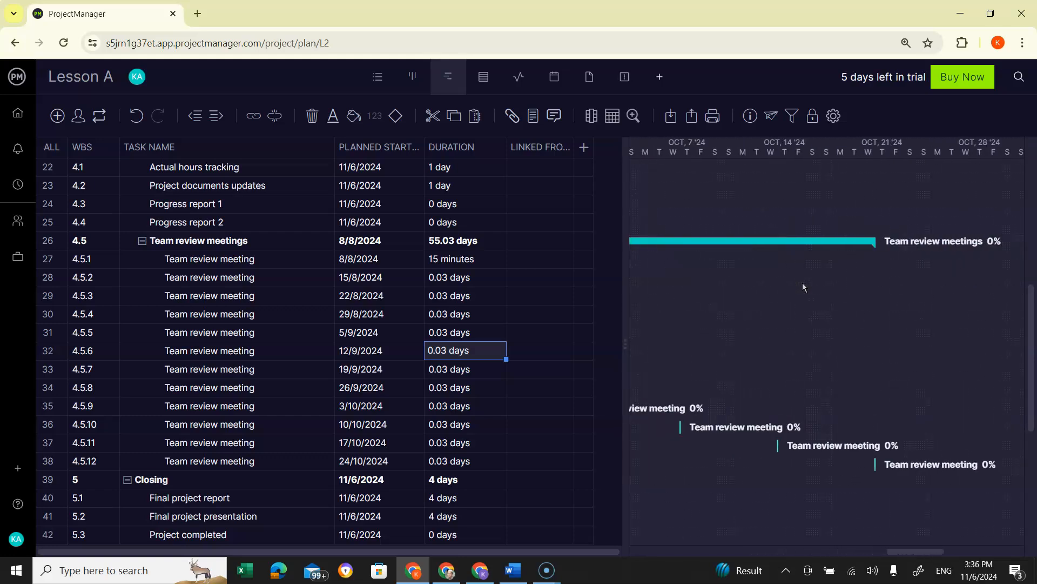